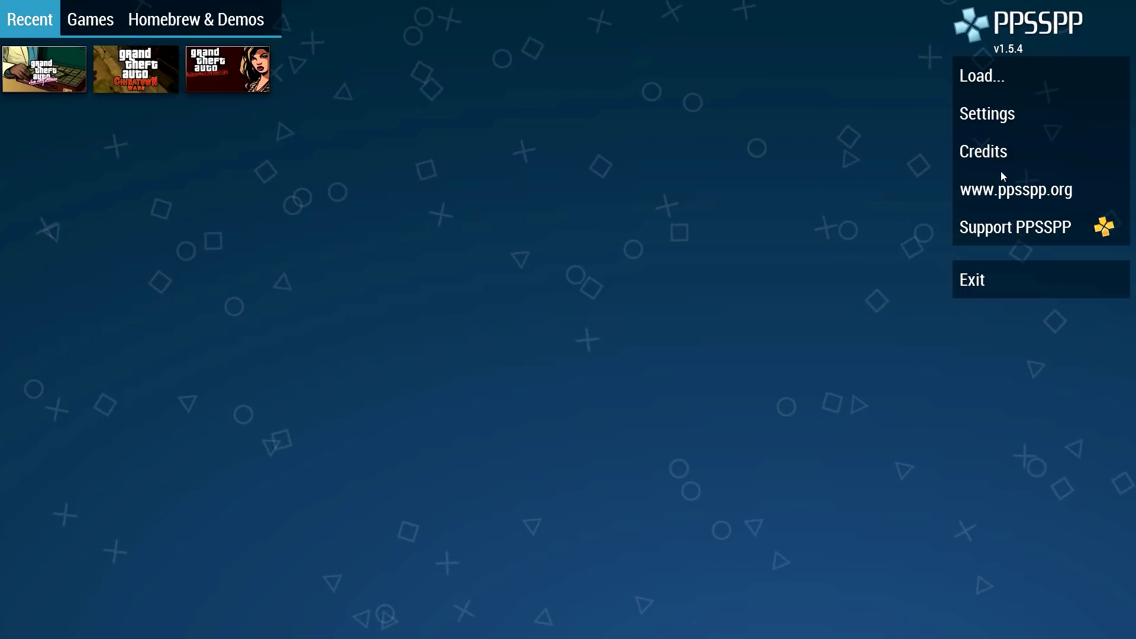
# In the graphics settings, choose OpenGL as the backend and Buffered rendering as the rendering mode.
pyautogui.click(994, 116)
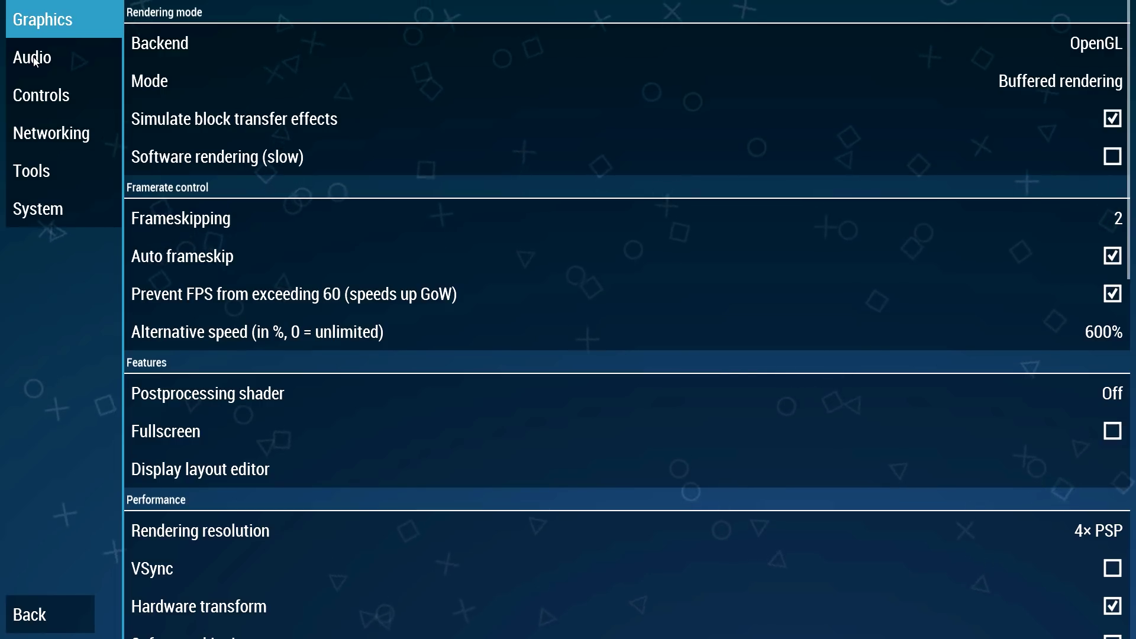
pyautogui.scroll(-3, 438, 279)
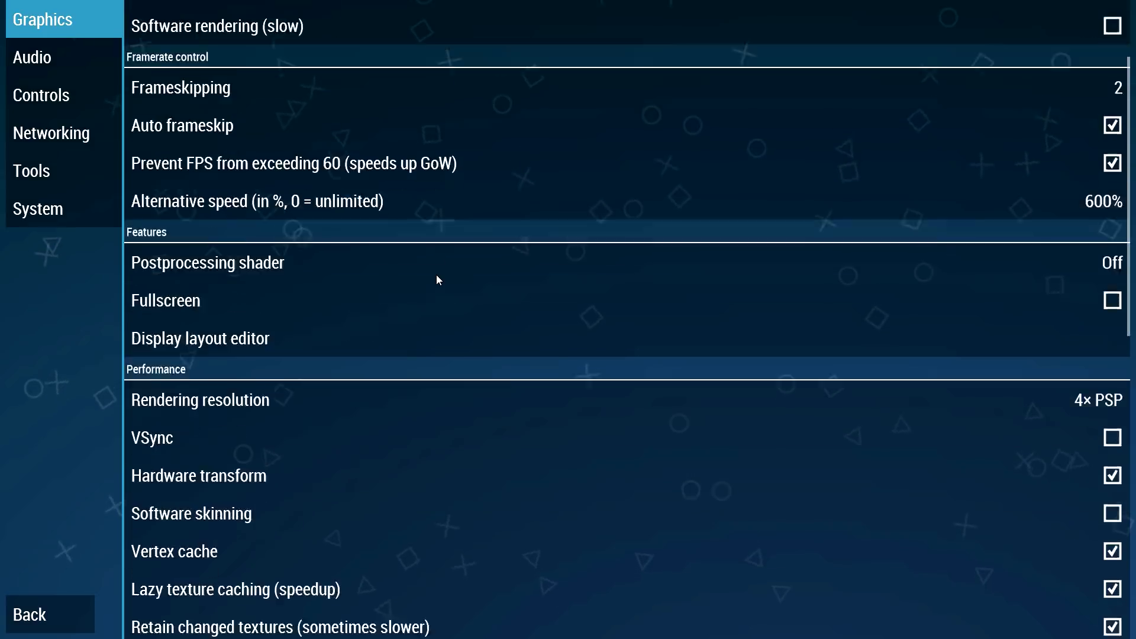
pyautogui.scroll(-5, 434, 290)
pyautogui.scroll(8, 431, 332)
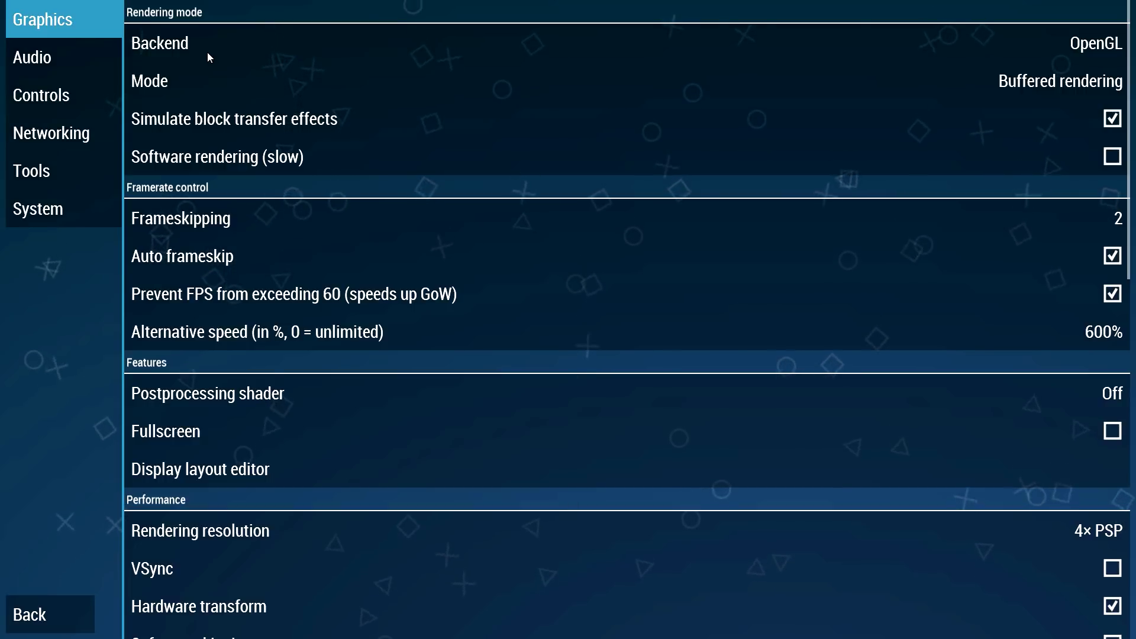
pyautogui.click(1078, 45)
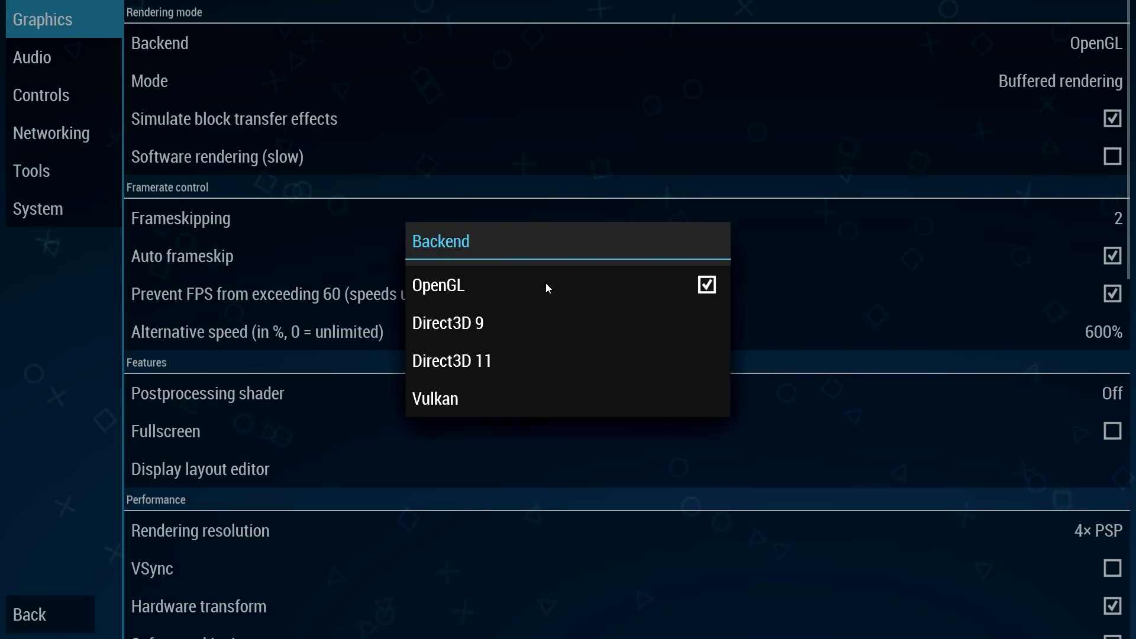
pyautogui.click(524, 285)
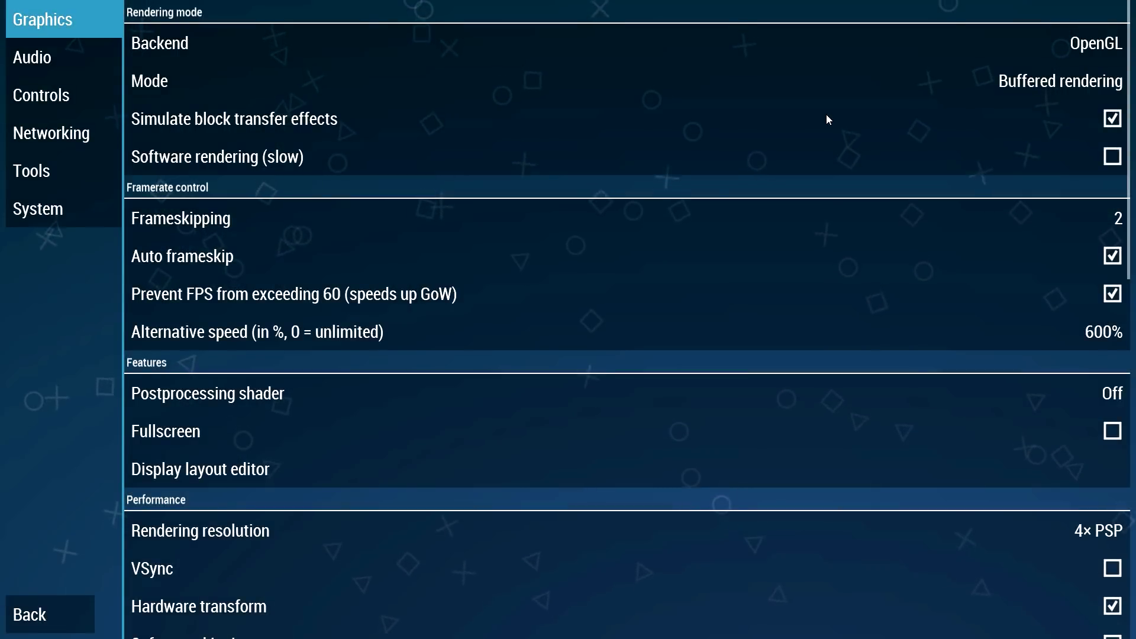
pyautogui.click(1026, 83)
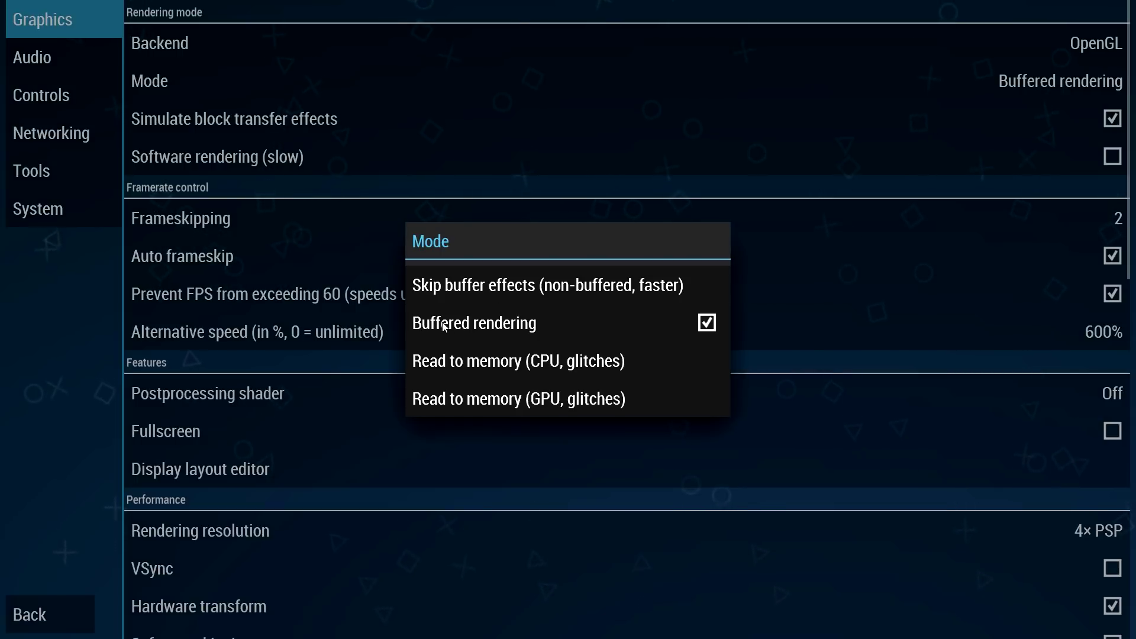
pyautogui.click(536, 324)
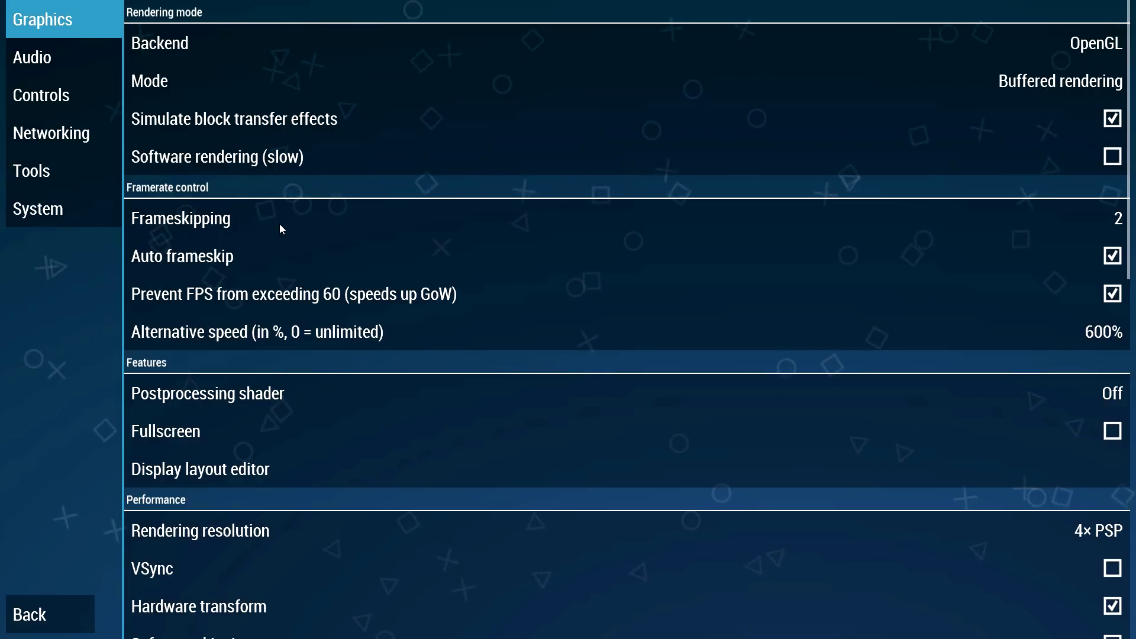
# Set frameskipping to 2, and view the alternative speed setting.
pyautogui.click(1115, 220)
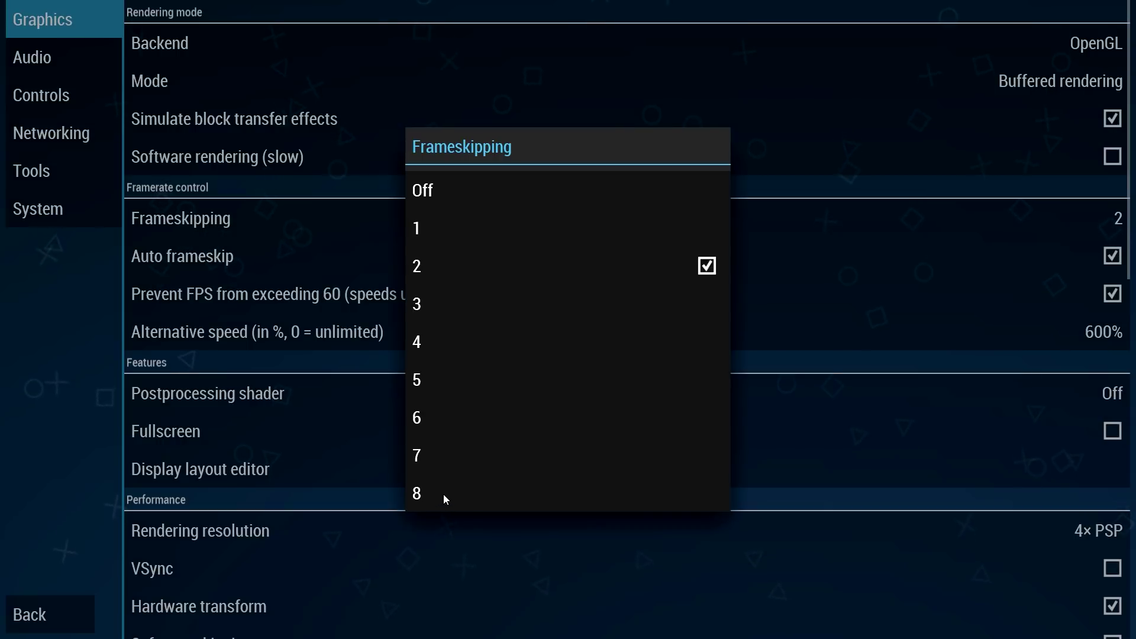
pyautogui.click(422, 272)
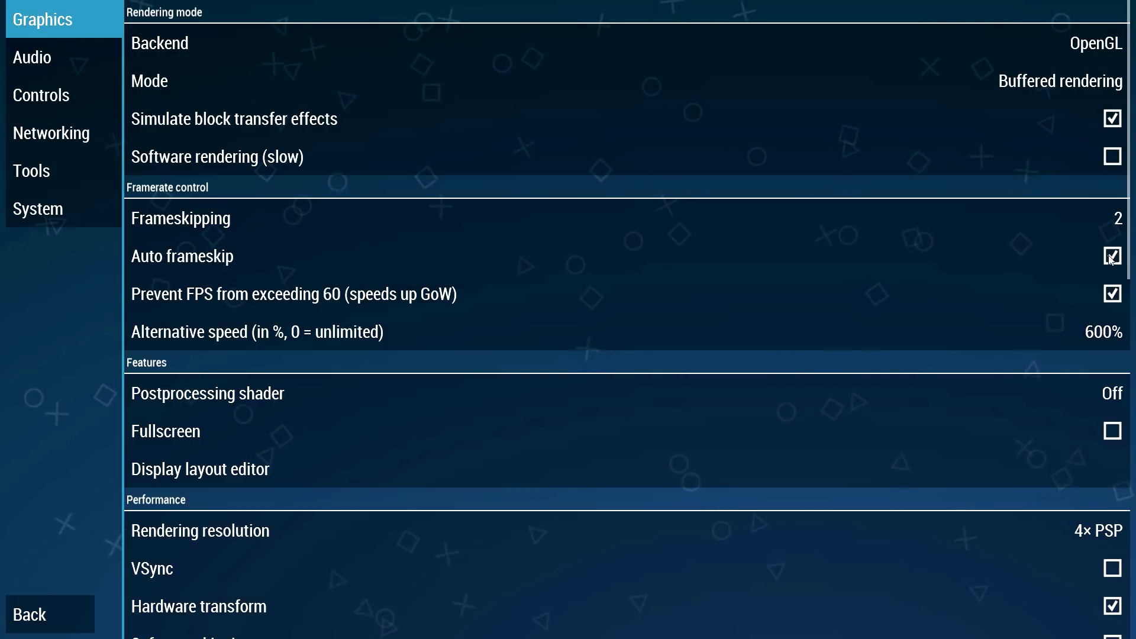
pyautogui.click(1098, 336)
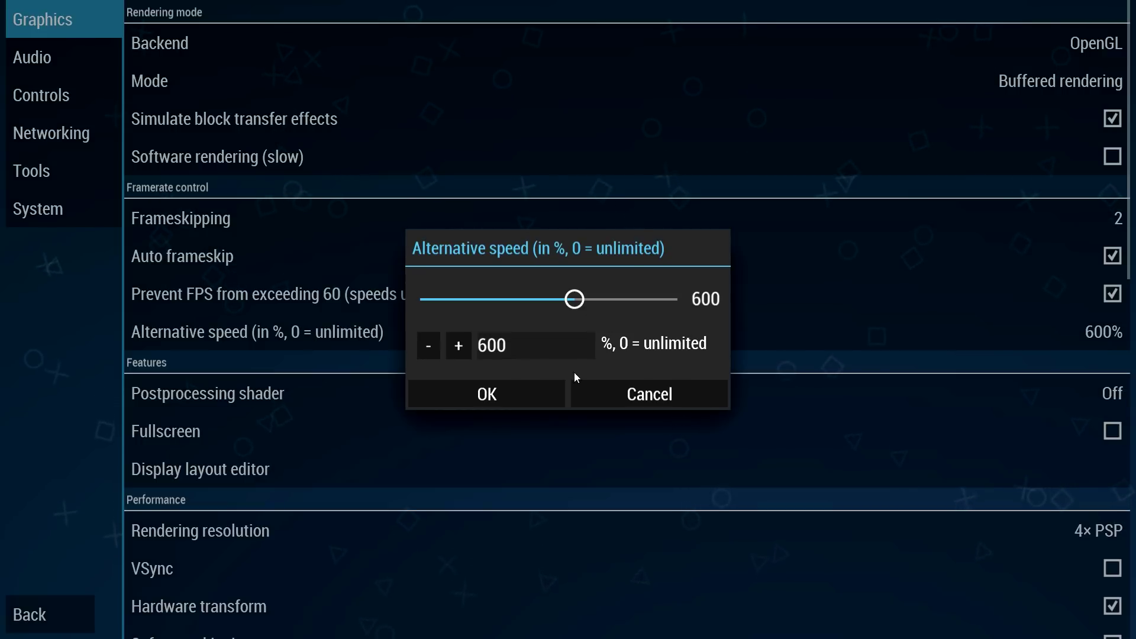
pyautogui.click(659, 394)
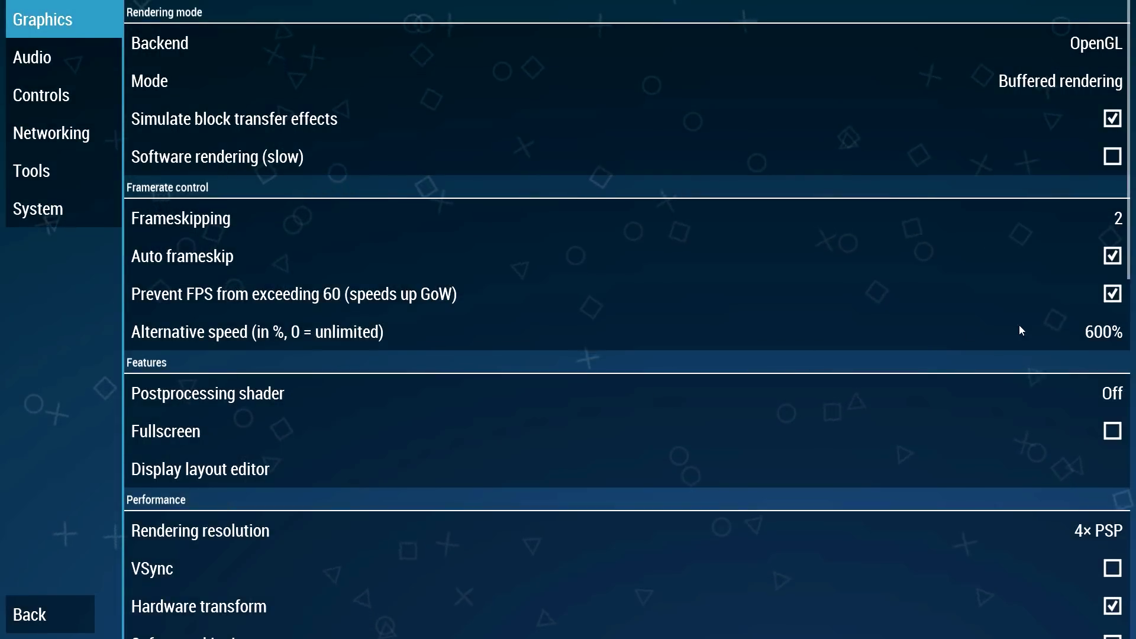
# Look through the available postprocessing shaders, then close the list without choosing one.
pyautogui.scroll(-3, 1089, 236)
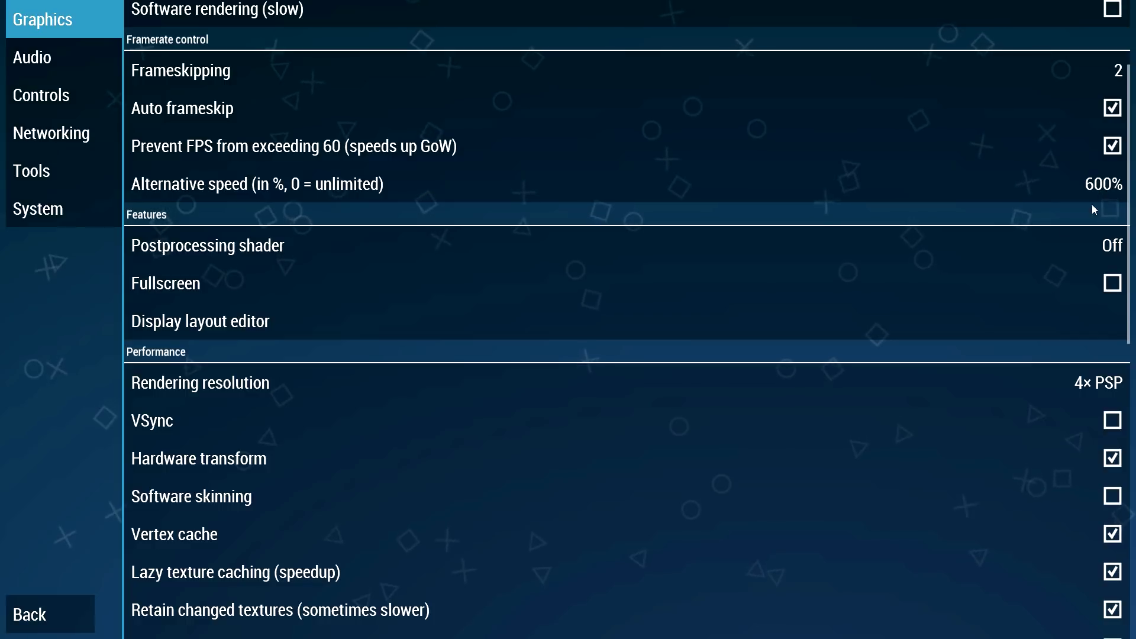
pyautogui.click(679, 256)
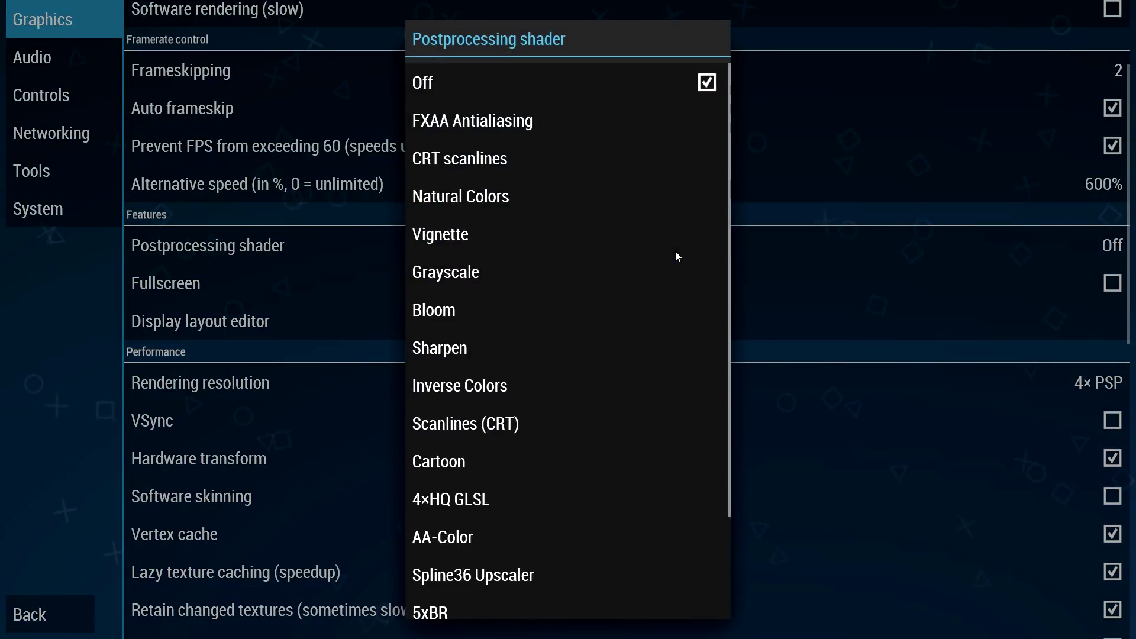
pyautogui.scroll(-3, 544, 306)
pyautogui.scroll(3, 530, 363)
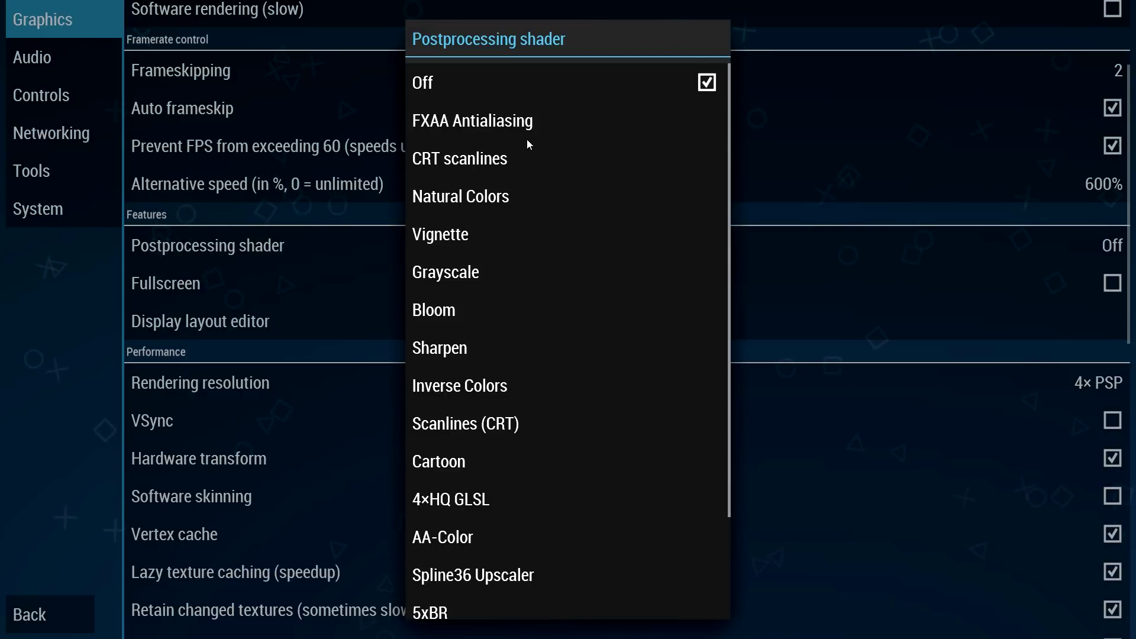
pyautogui.scroll(-3, 506, 499)
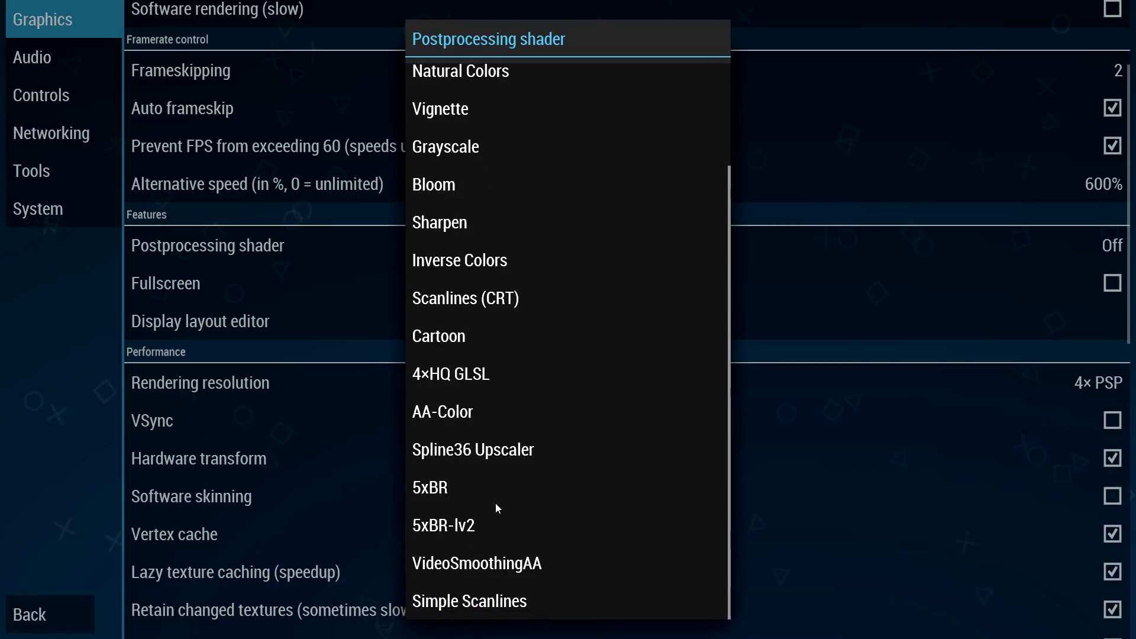
pyautogui.click(813, 52)
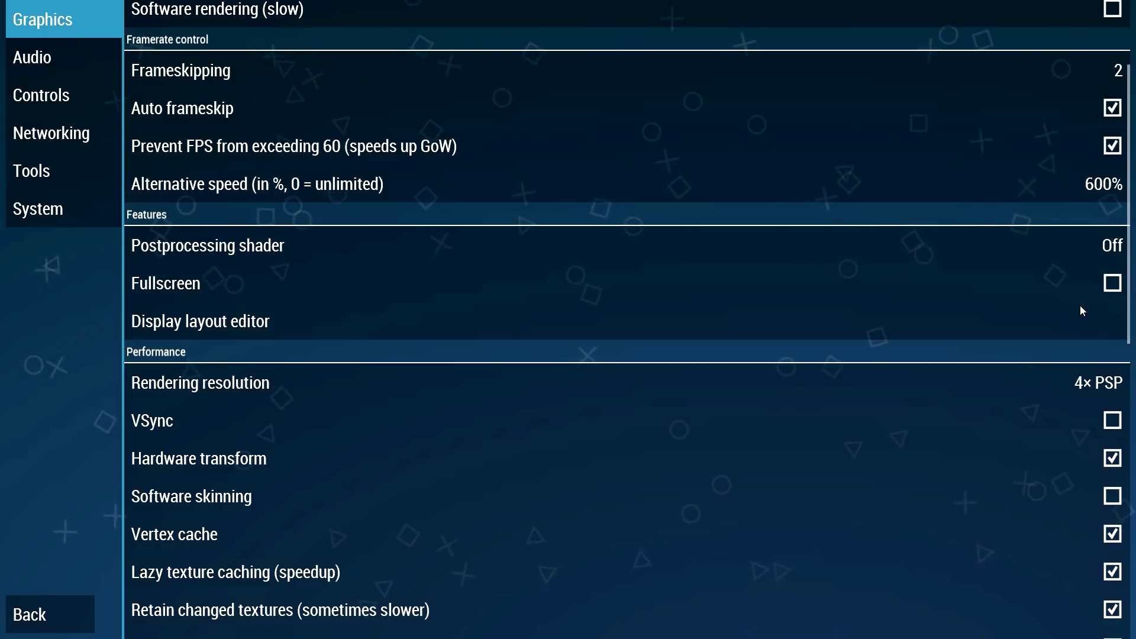
# Try rendering resolutions of 1× PSP, 2× PSP and 3× PSP in turn.
pyautogui.scroll(-3, 1083, 307)
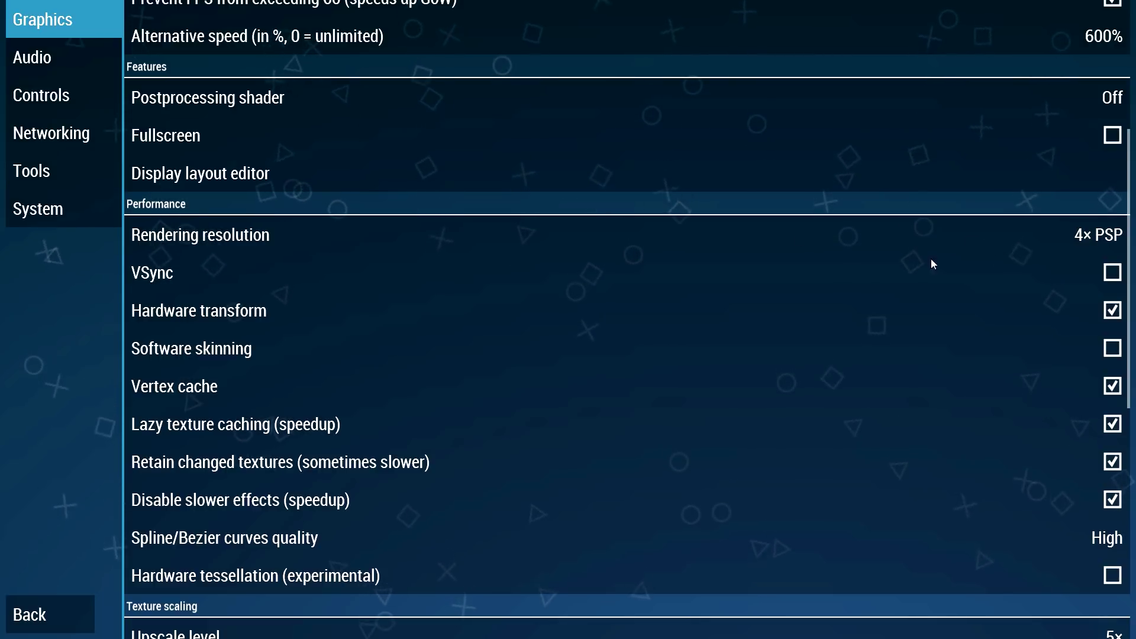
pyautogui.click(1028, 236)
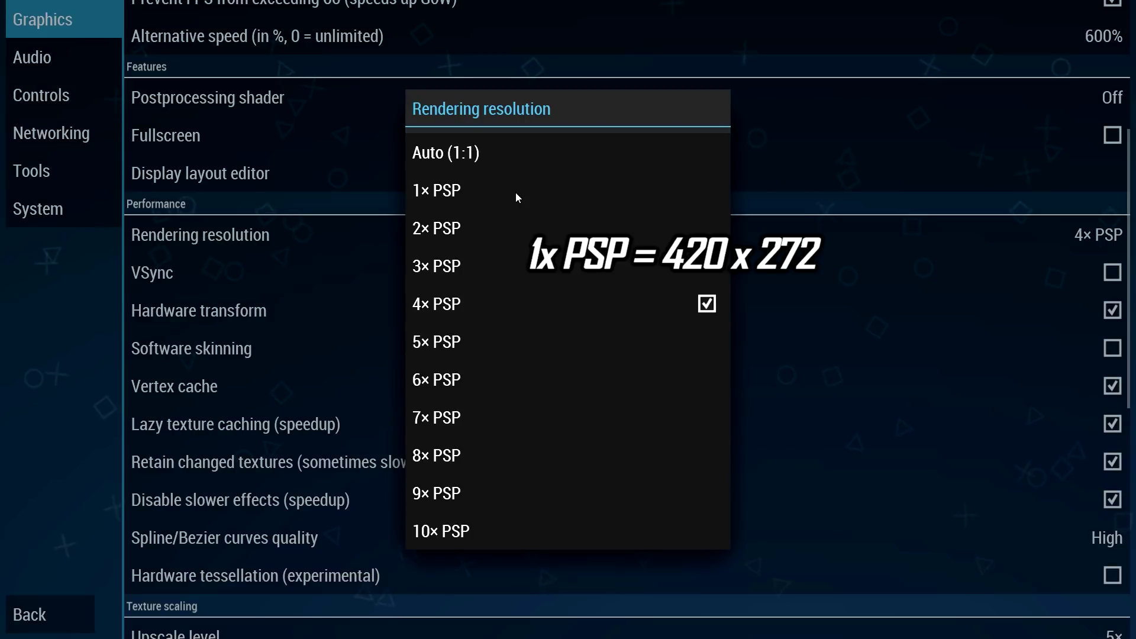
pyautogui.click(457, 190)
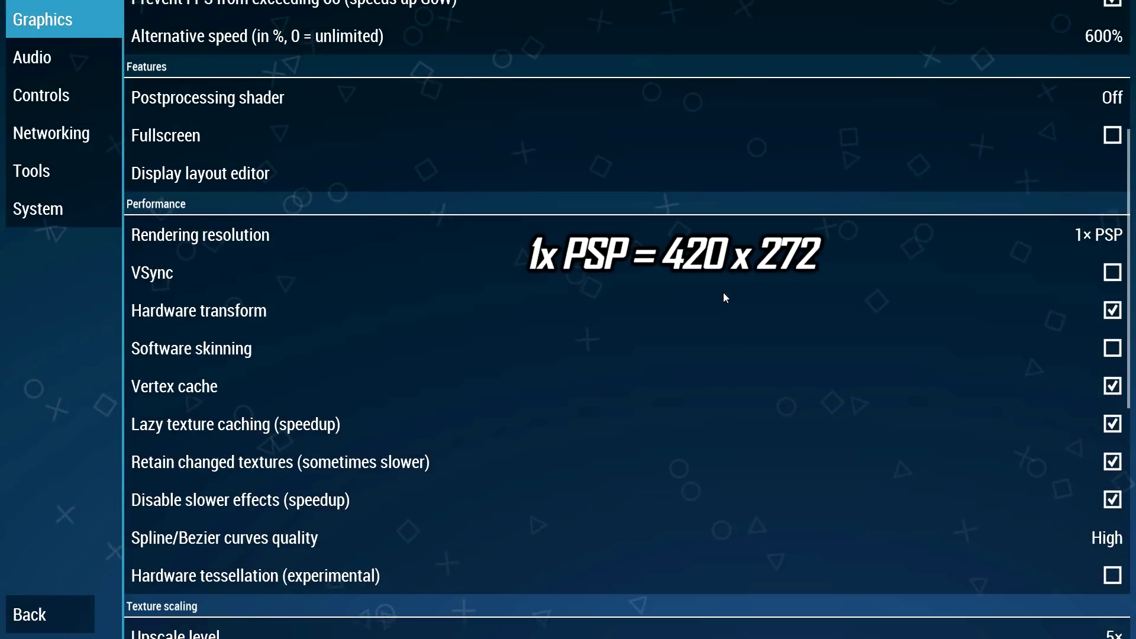
pyautogui.click(1105, 238)
pyautogui.click(535, 236)
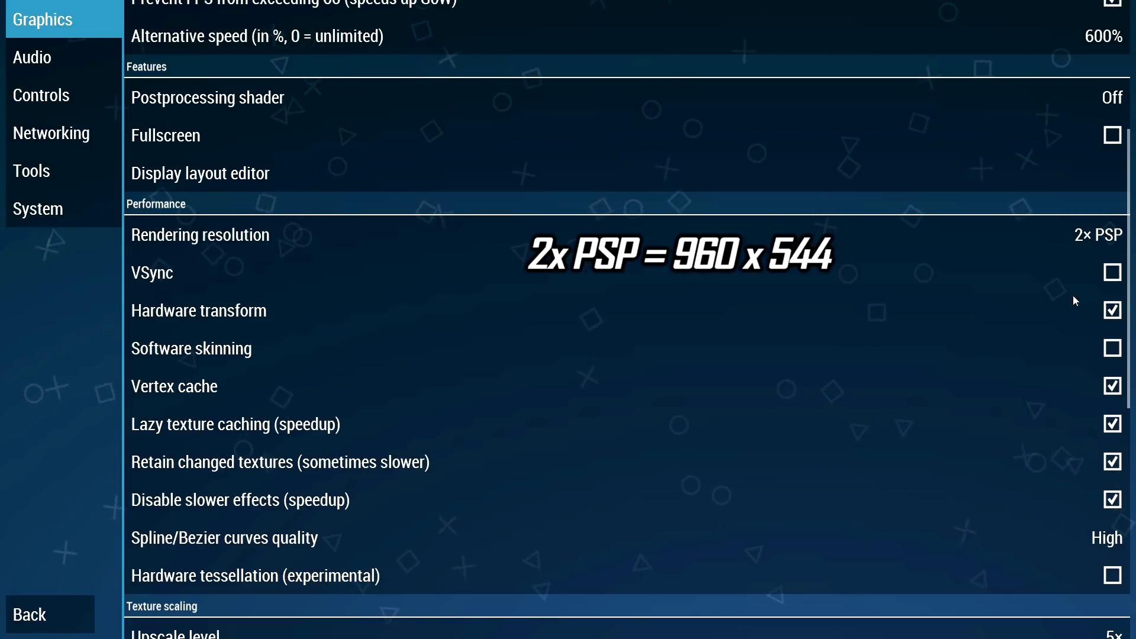
pyautogui.click(1092, 237)
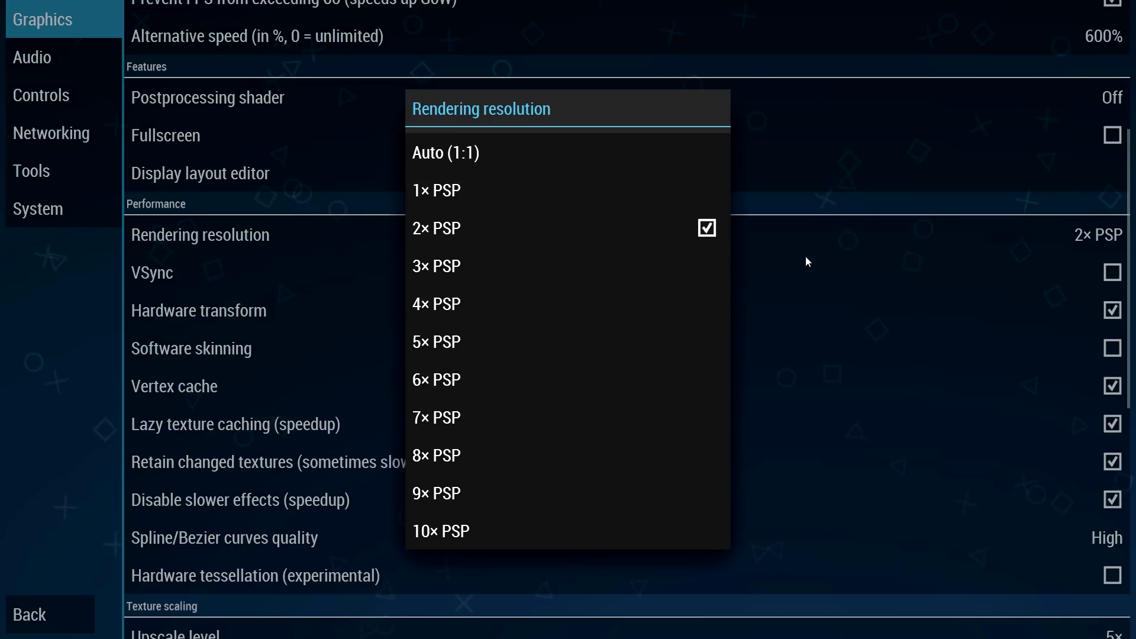
pyautogui.click(550, 266)
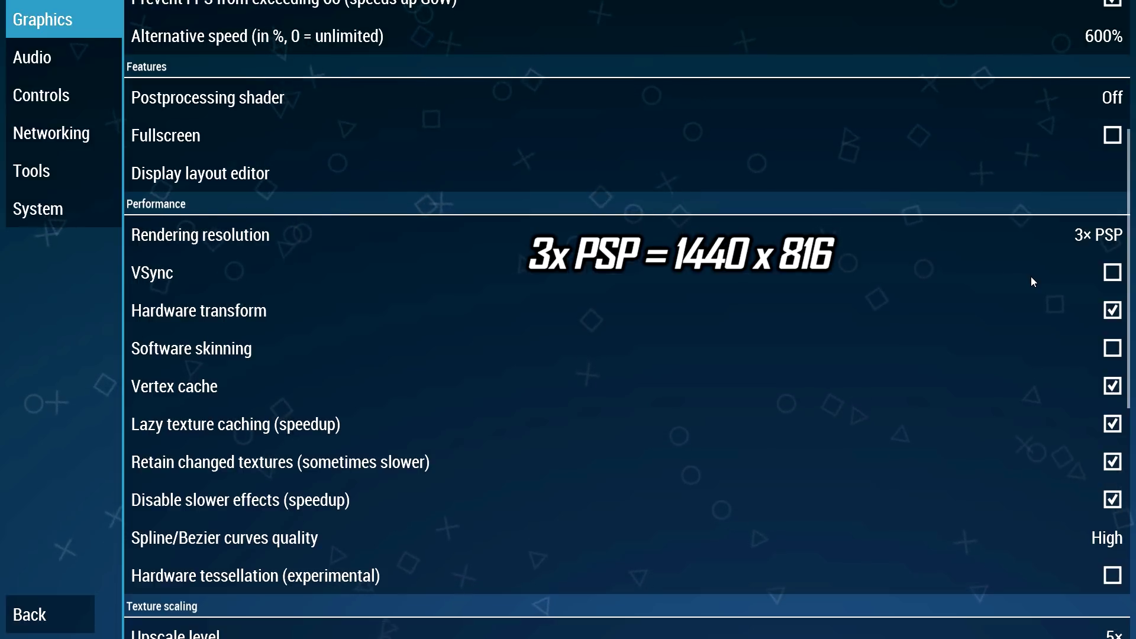
# Set the rendering resolution to 4× PSP.
pyautogui.click(1091, 235)
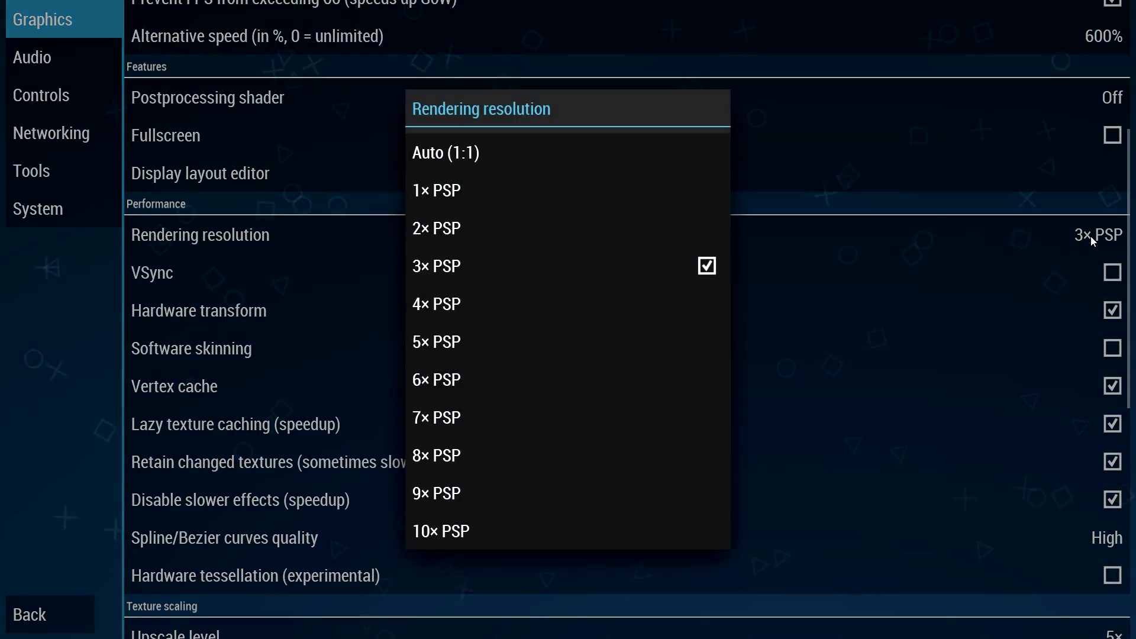
pyautogui.click(480, 310)
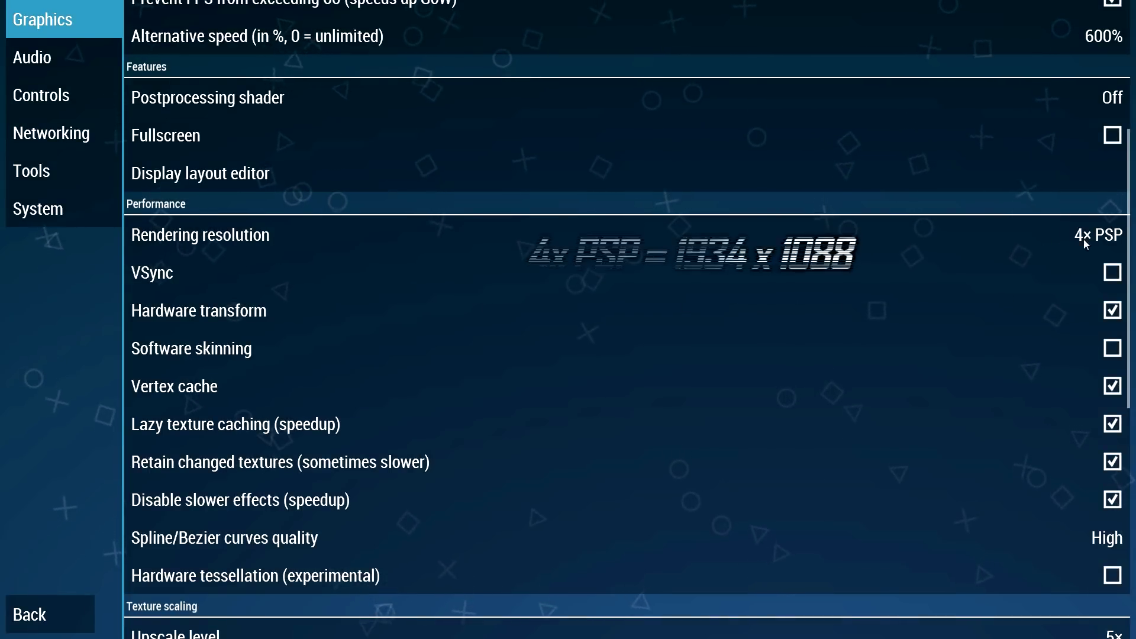
pyautogui.click(1118, 237)
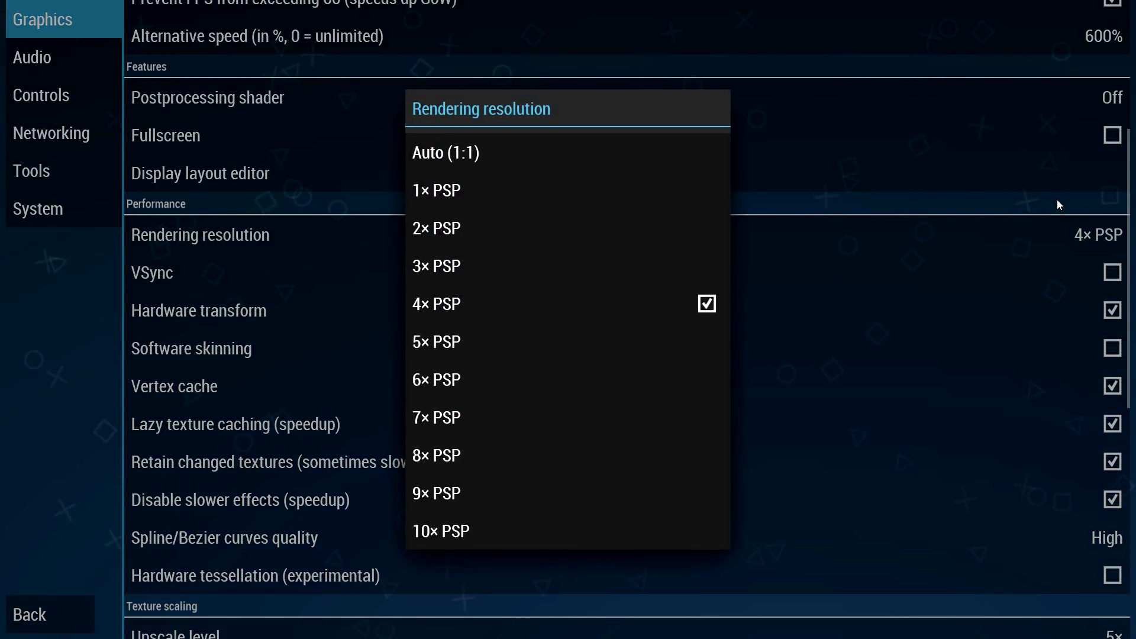
pyautogui.click(1032, 249)
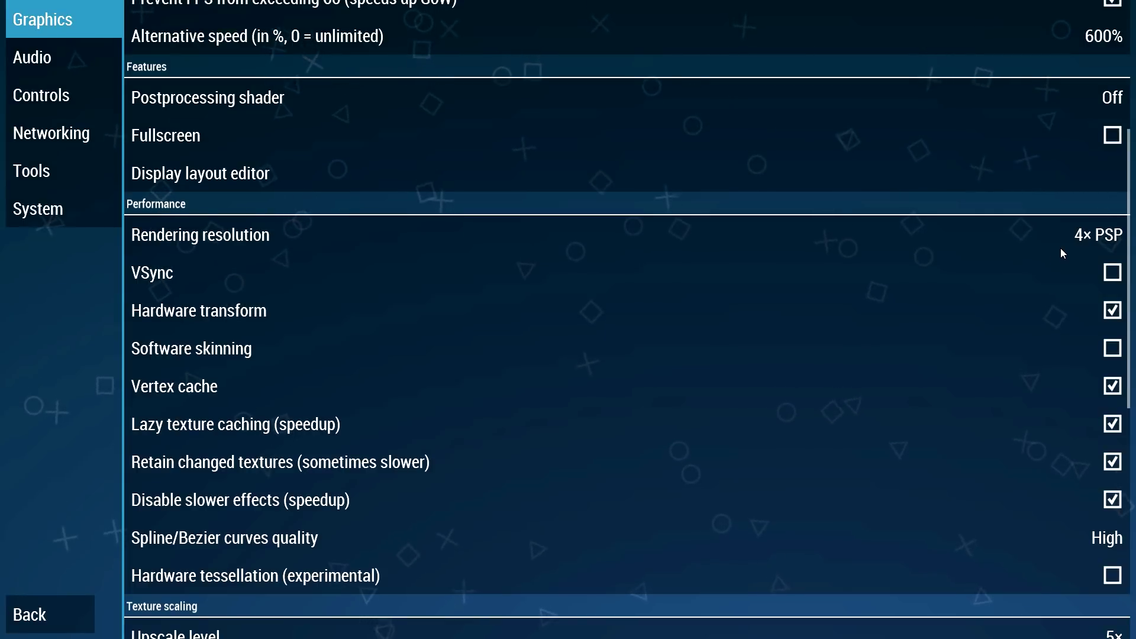
# Switch the rendering resolution to 1× PSP and set it back to 4× PSP.
pyautogui.click(1097, 235)
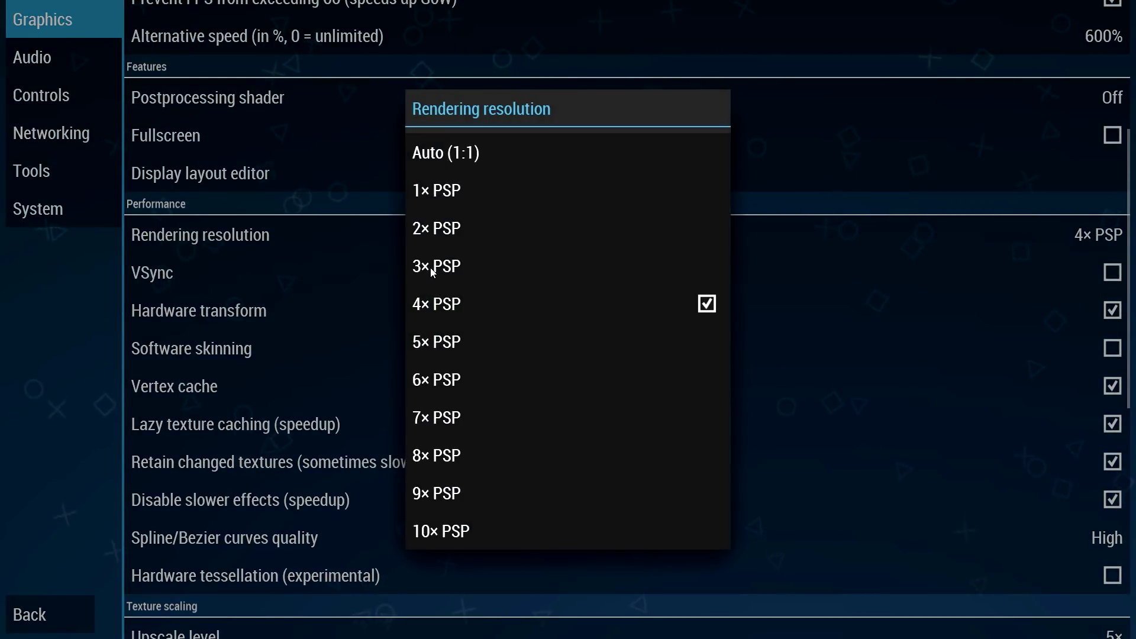
pyautogui.click(489, 189)
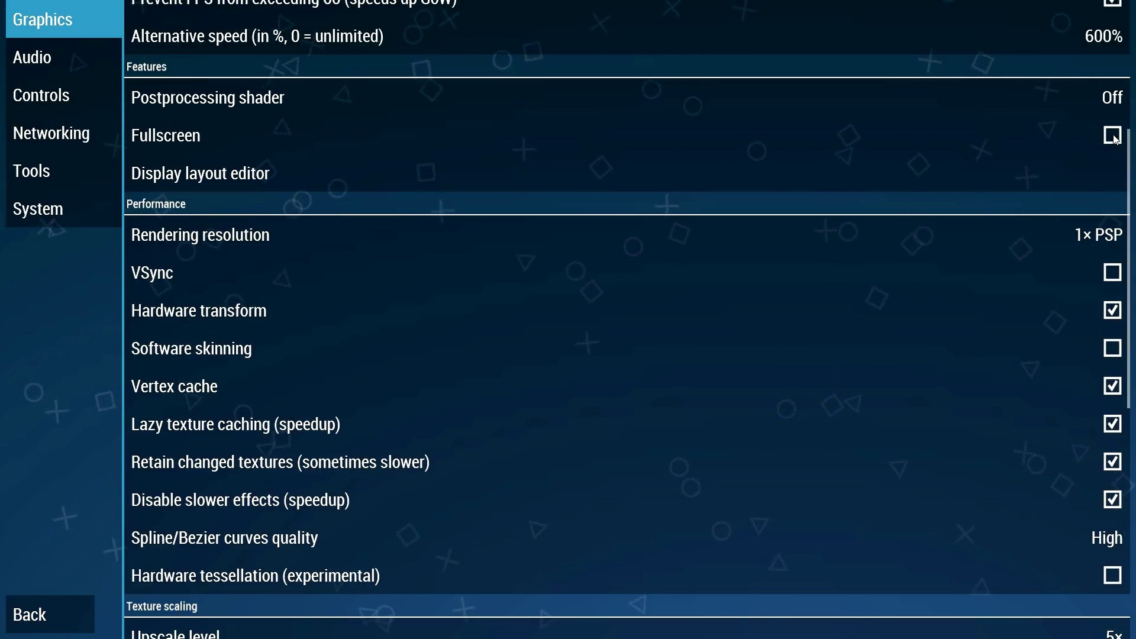
pyautogui.click(1082, 235)
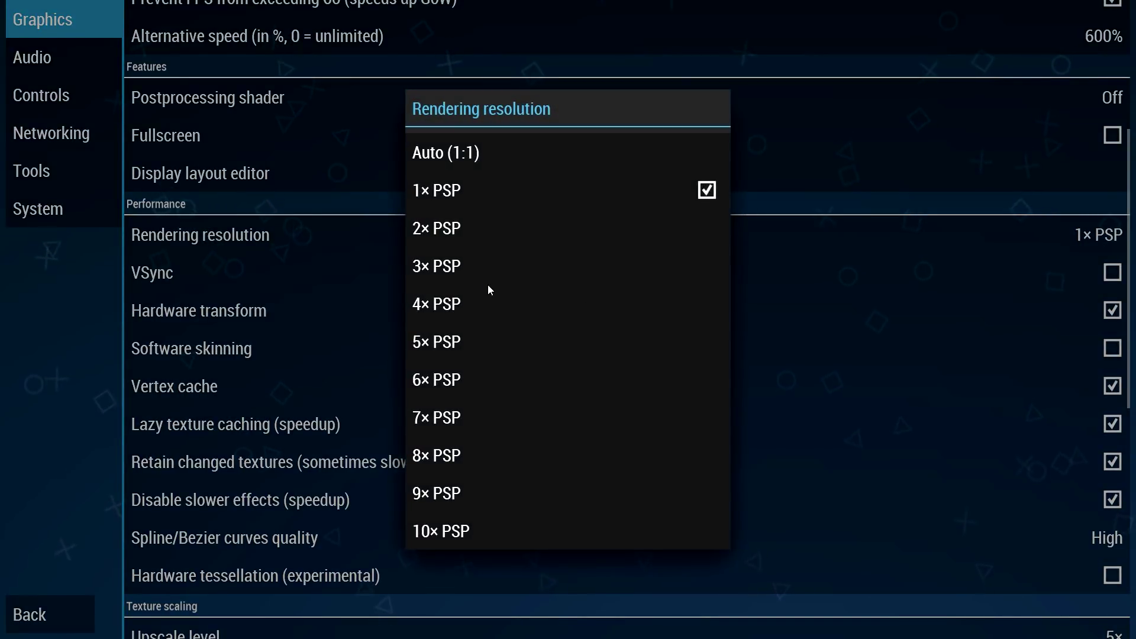
pyautogui.click(541, 302)
pyautogui.click(1099, 236)
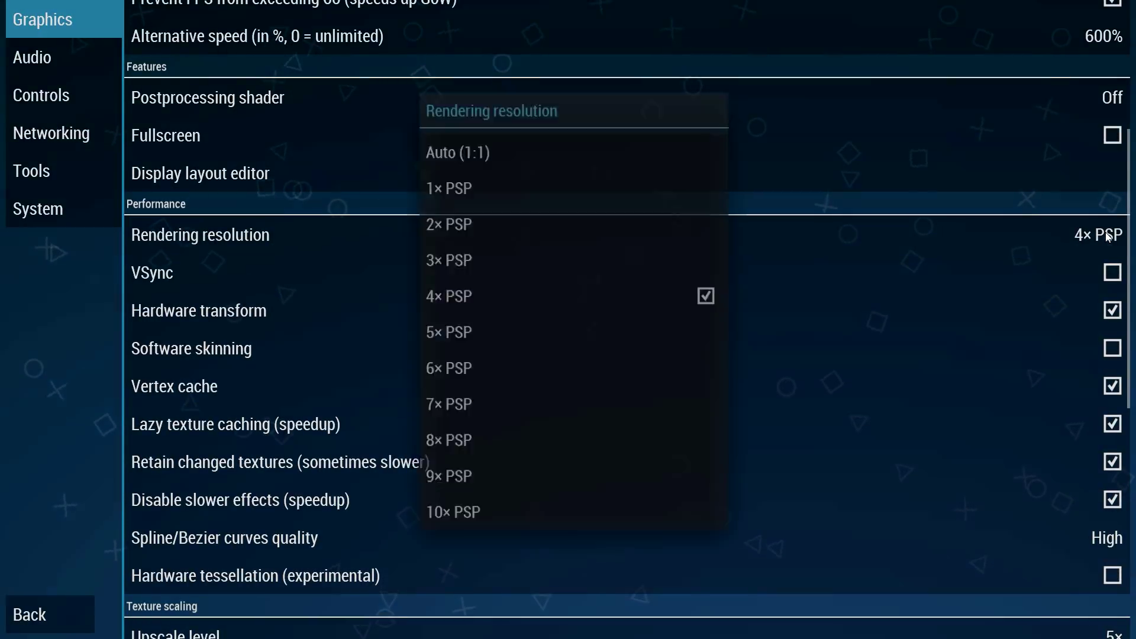
pyautogui.click(991, 258)
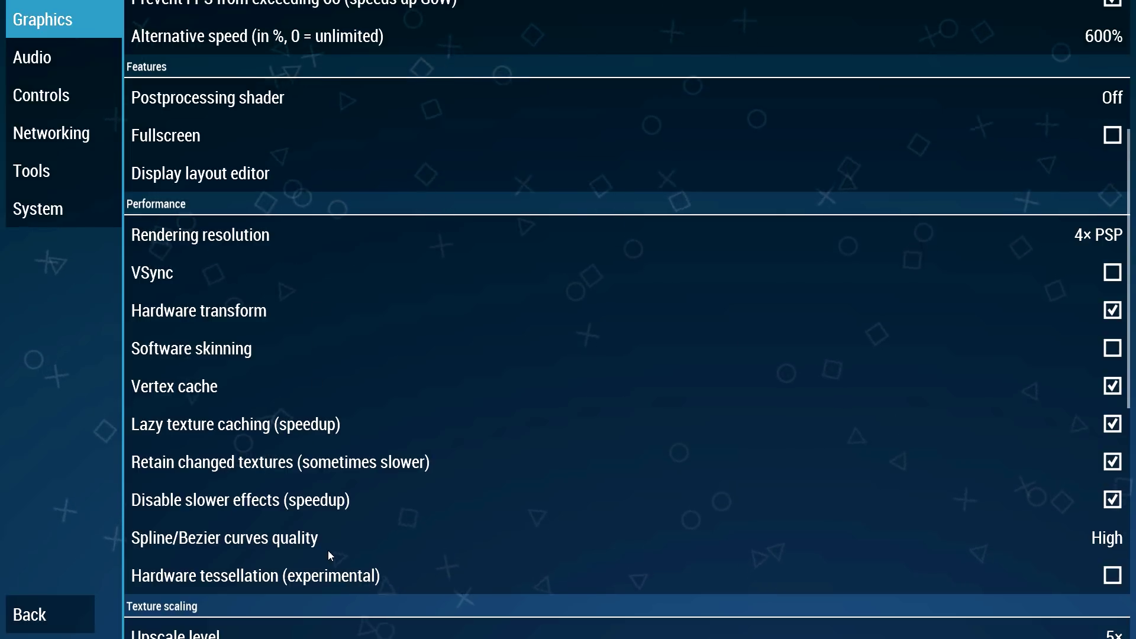
# Set the Spline/Bezier curves quality to High.
pyautogui.click(1105, 537)
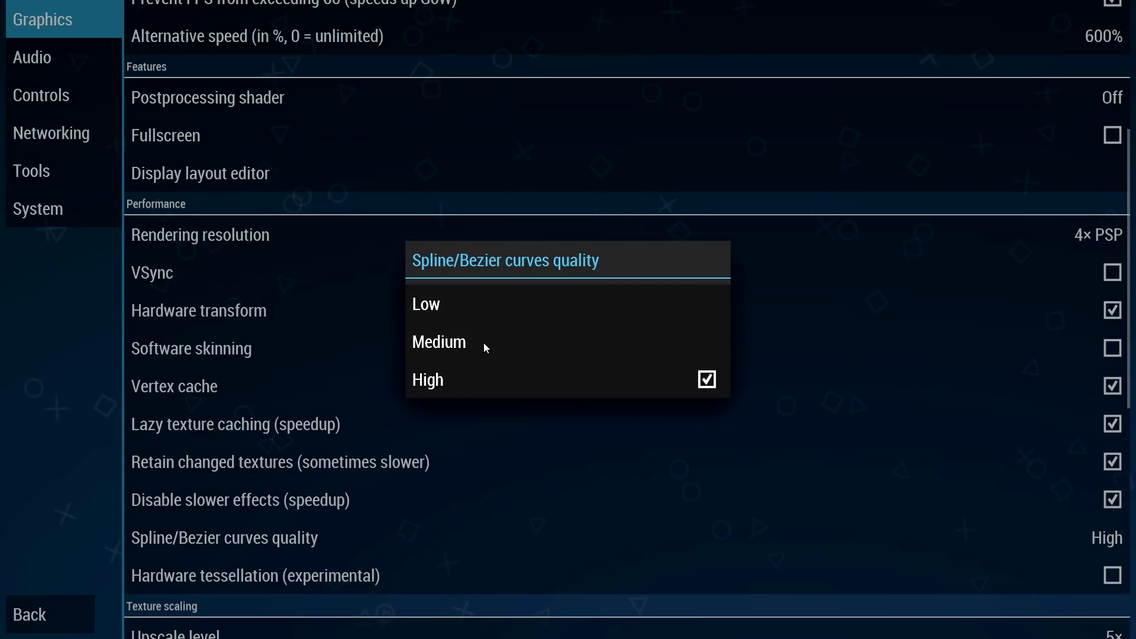
pyautogui.click(463, 382)
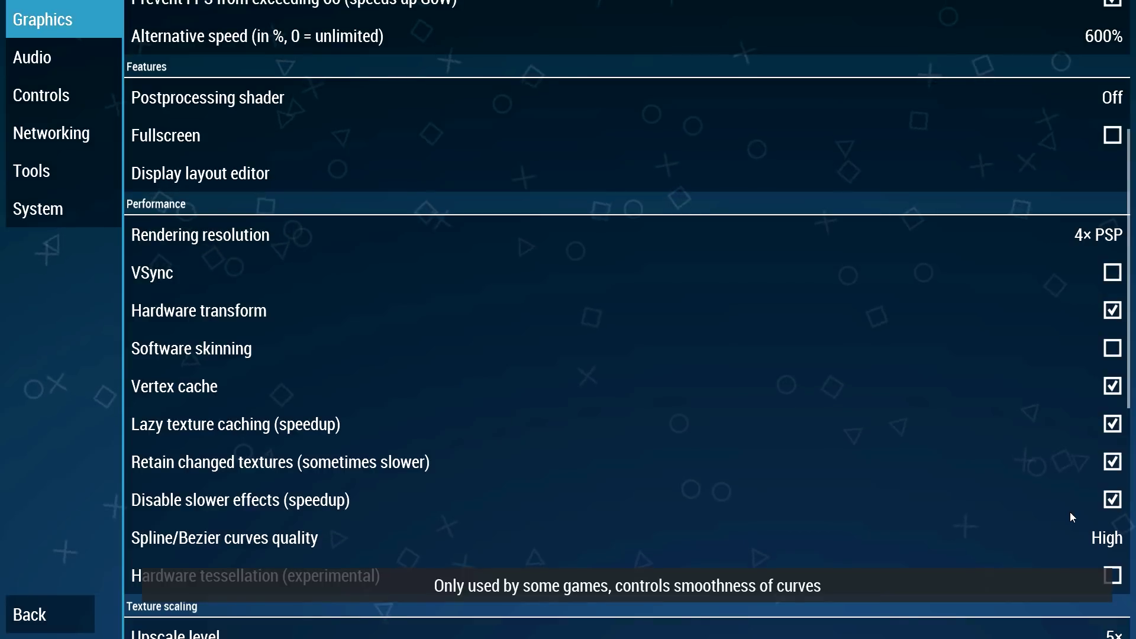
pyautogui.scroll(-3, 1067, 533)
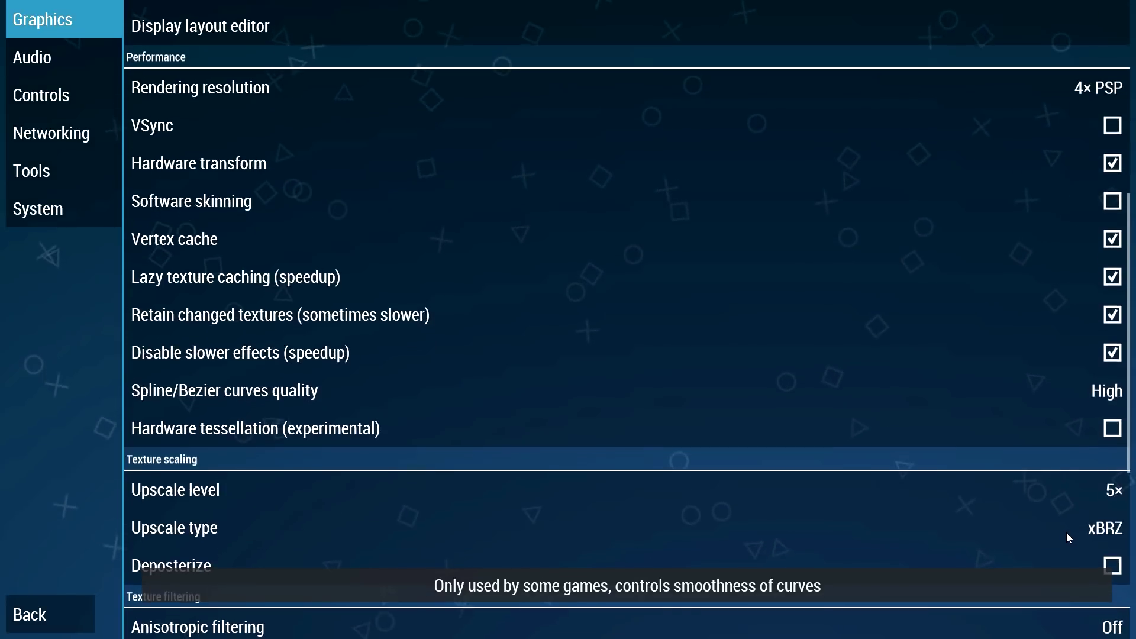
pyautogui.scroll(-3, 1064, 392)
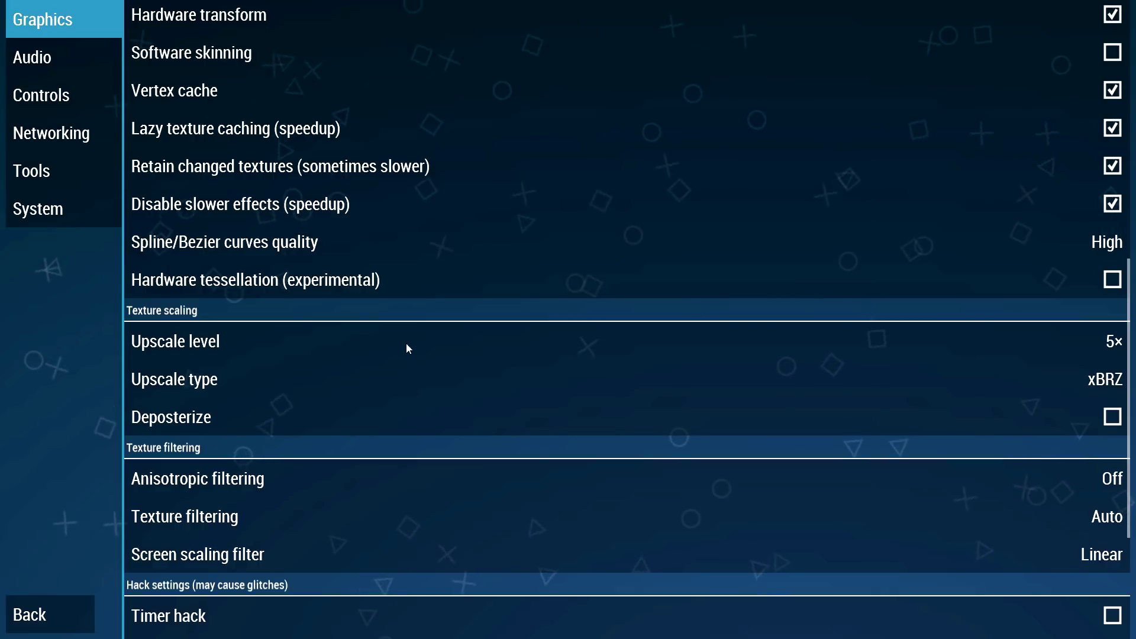
# Set the texture upscale level to 5× and the upscale type to xBRZ.
pyautogui.click(1101, 344)
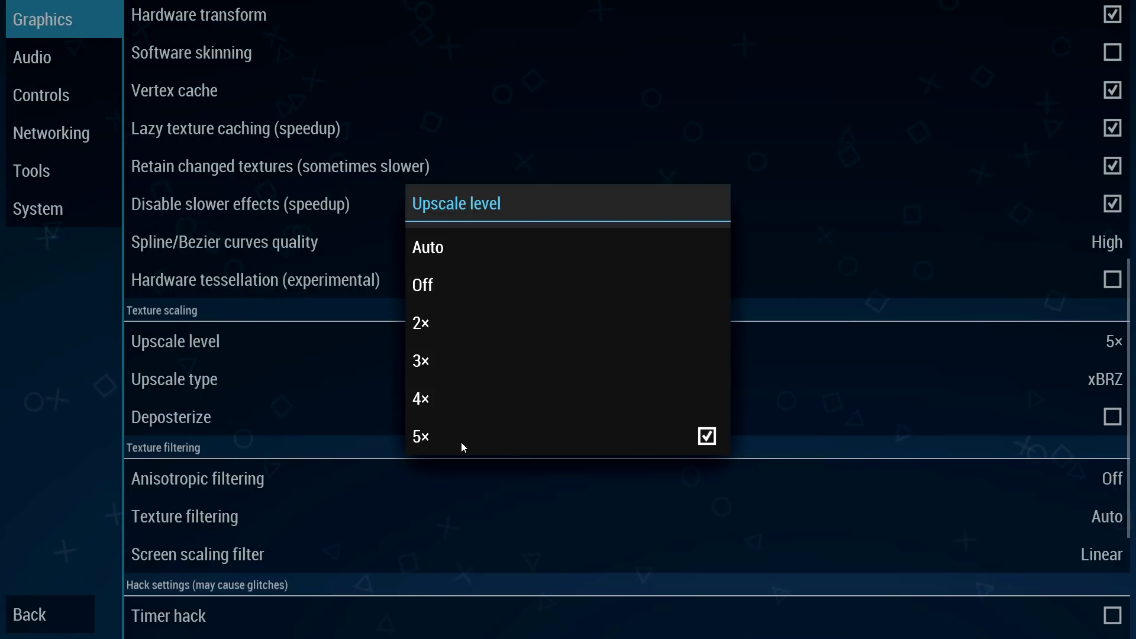
pyautogui.click(604, 454)
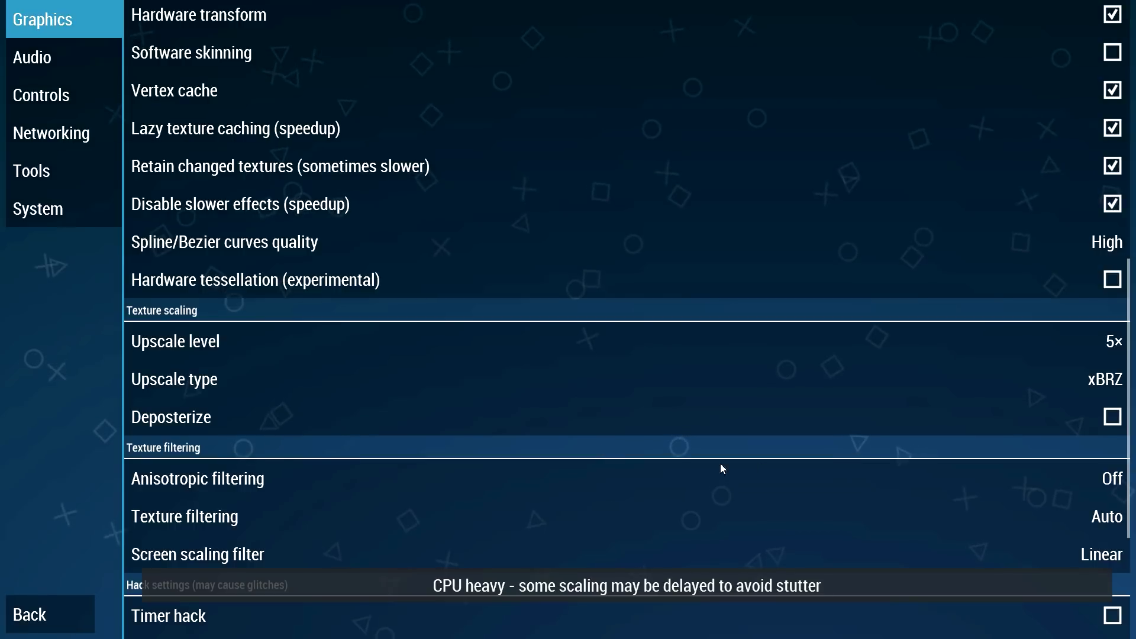
pyautogui.scroll(-3, 837, 448)
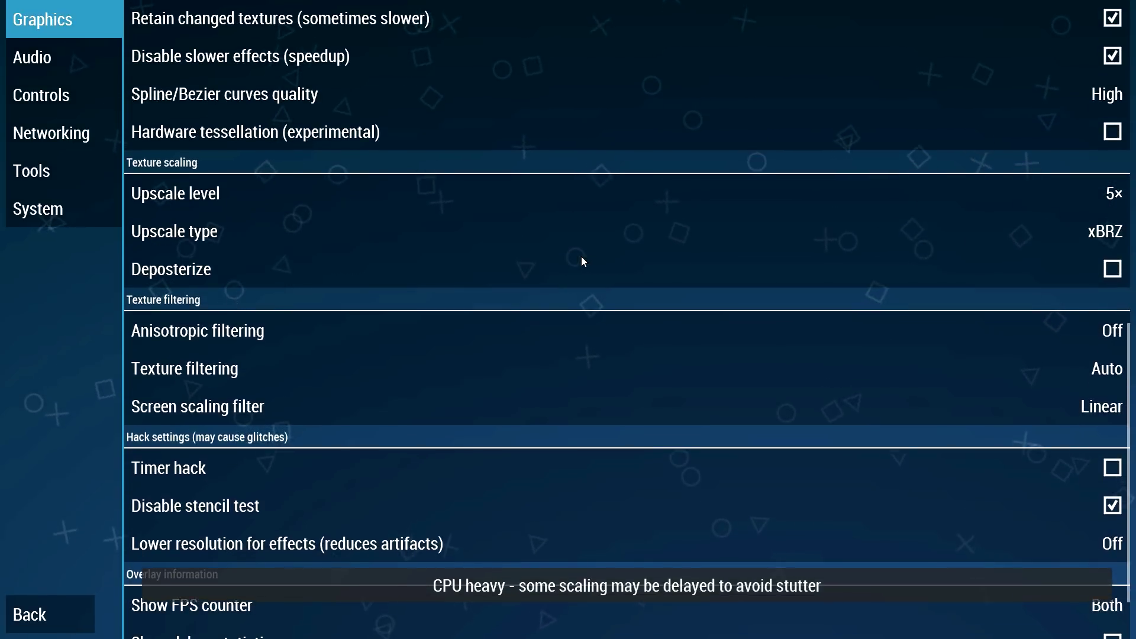
pyautogui.click(626, 242)
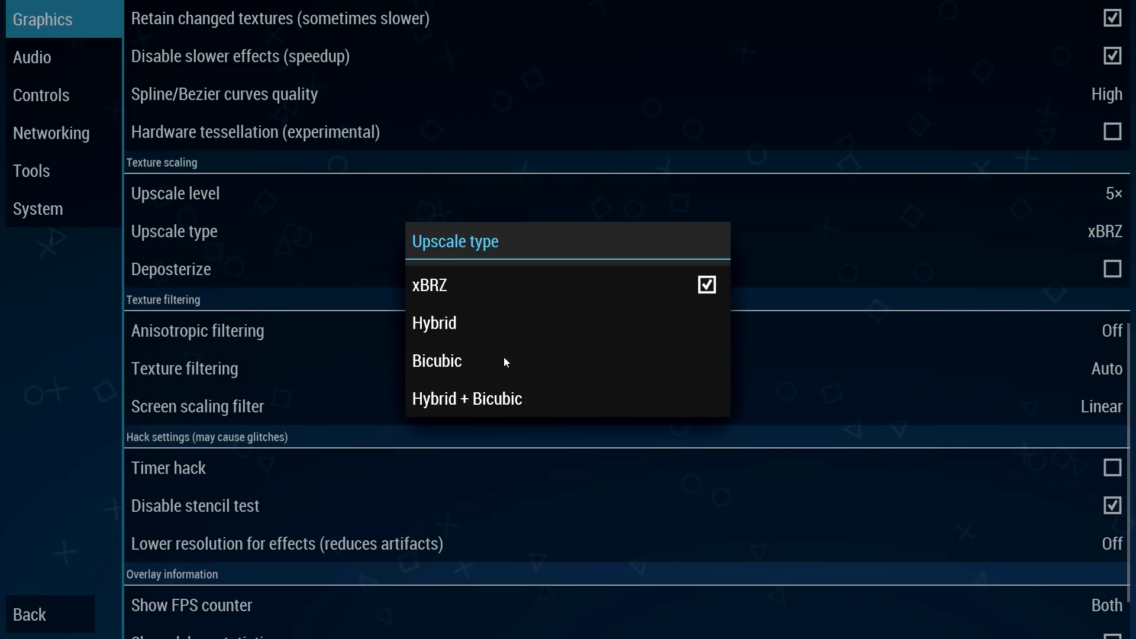
pyautogui.click(456, 286)
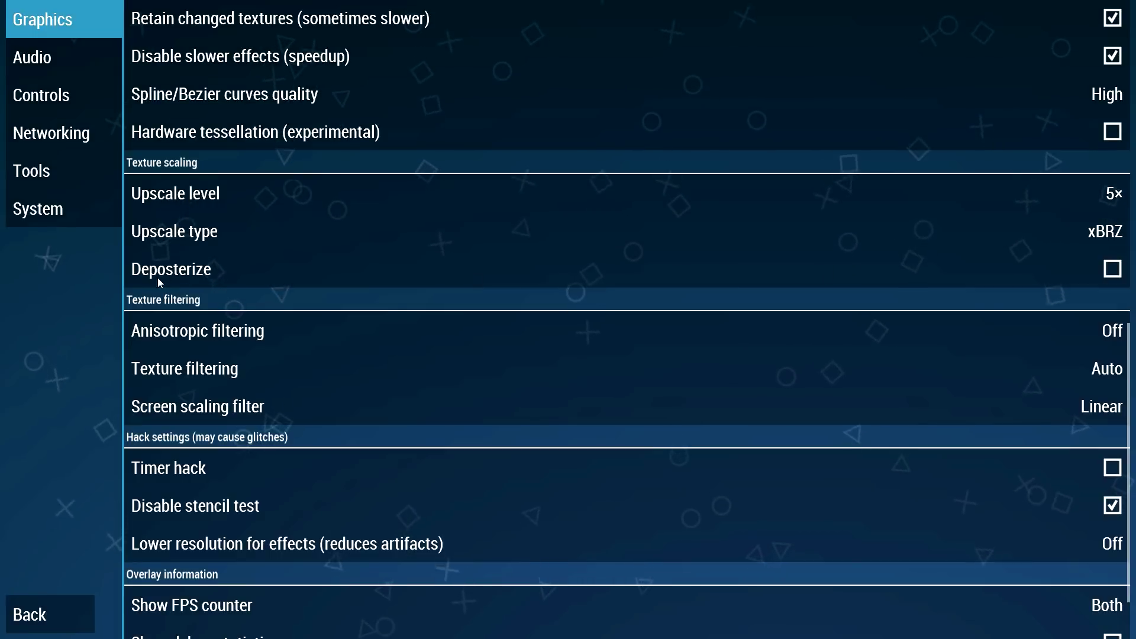
# Set anisotropic filtering to Off and check the available texture filtering and screen scaling filter options.
pyautogui.click(637, 335)
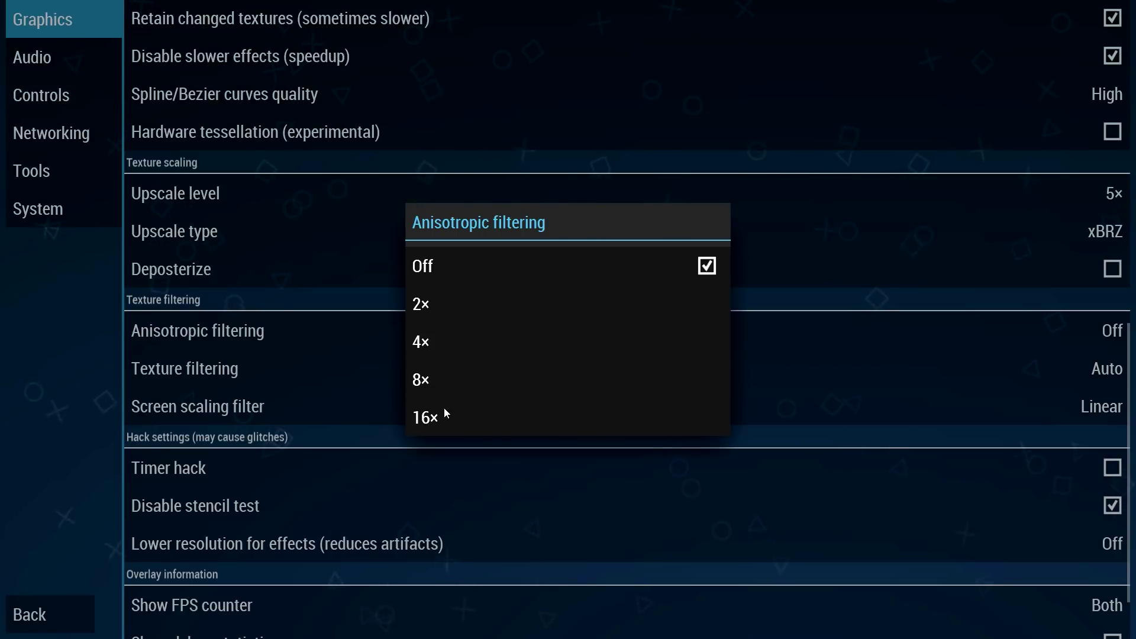
pyautogui.click(438, 267)
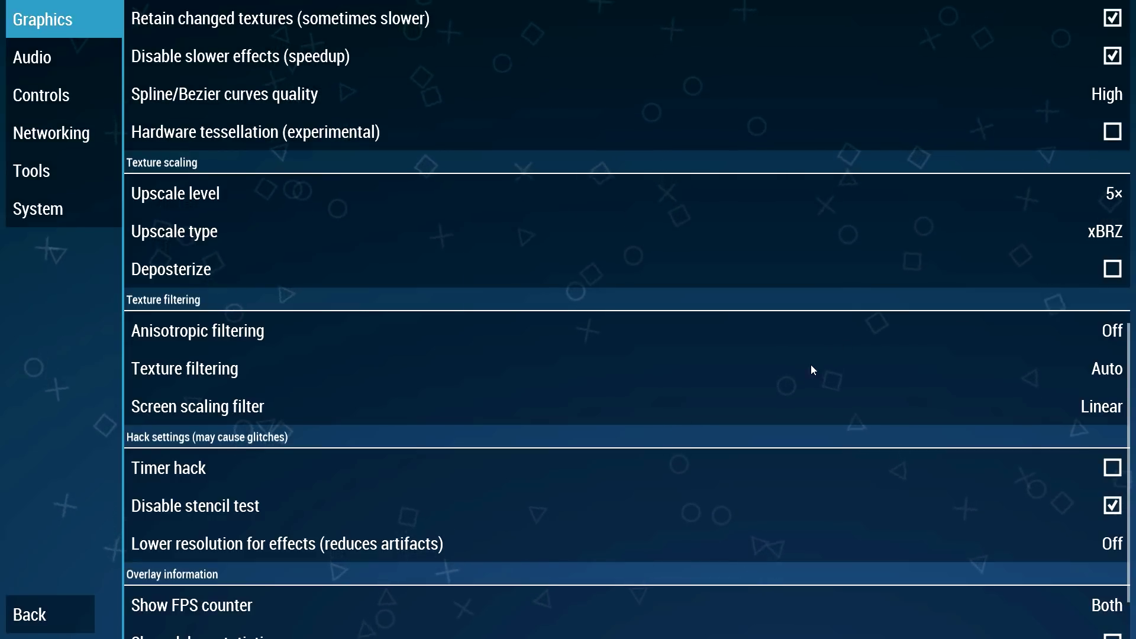
pyautogui.click(963, 378)
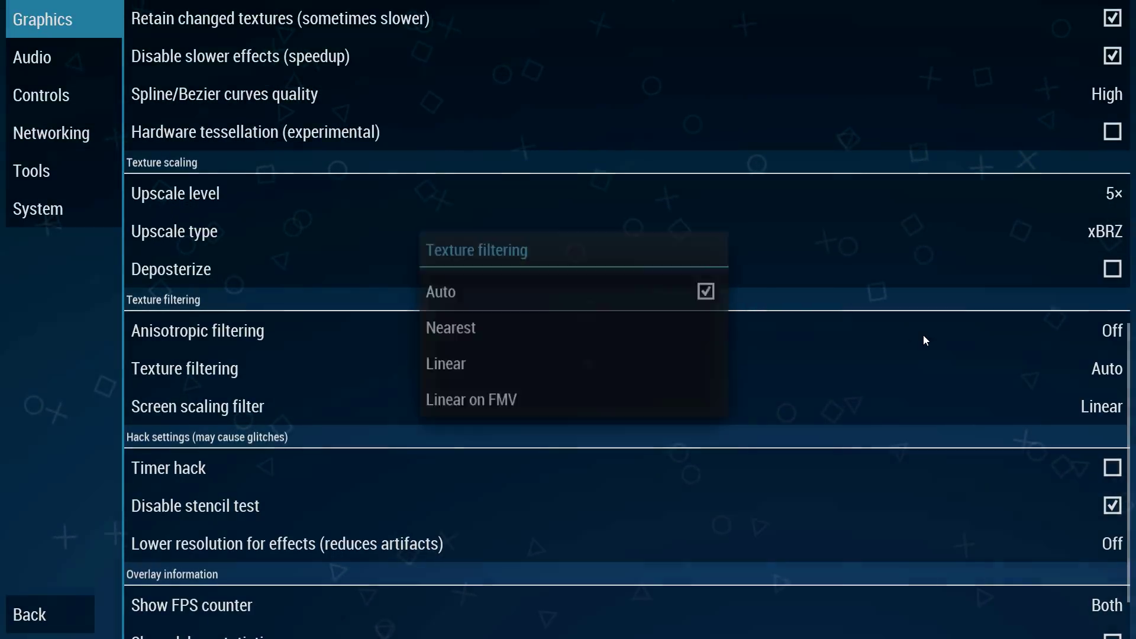
pyautogui.click(925, 340)
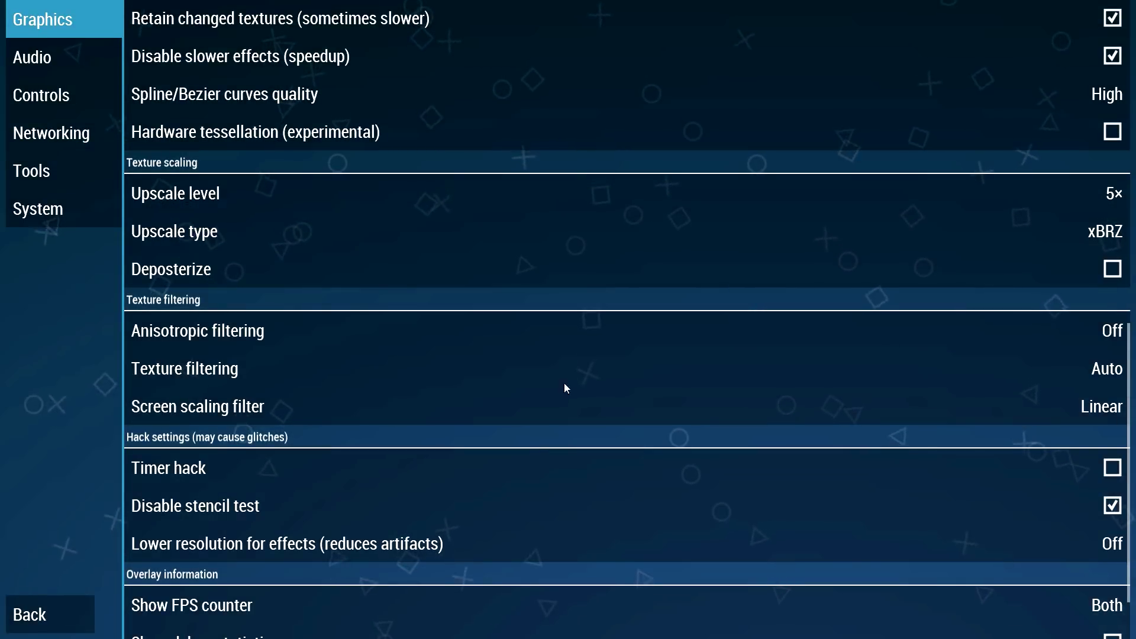
pyautogui.click(597, 414)
pyautogui.click(888, 351)
pyautogui.scroll(-2, 765, 387)
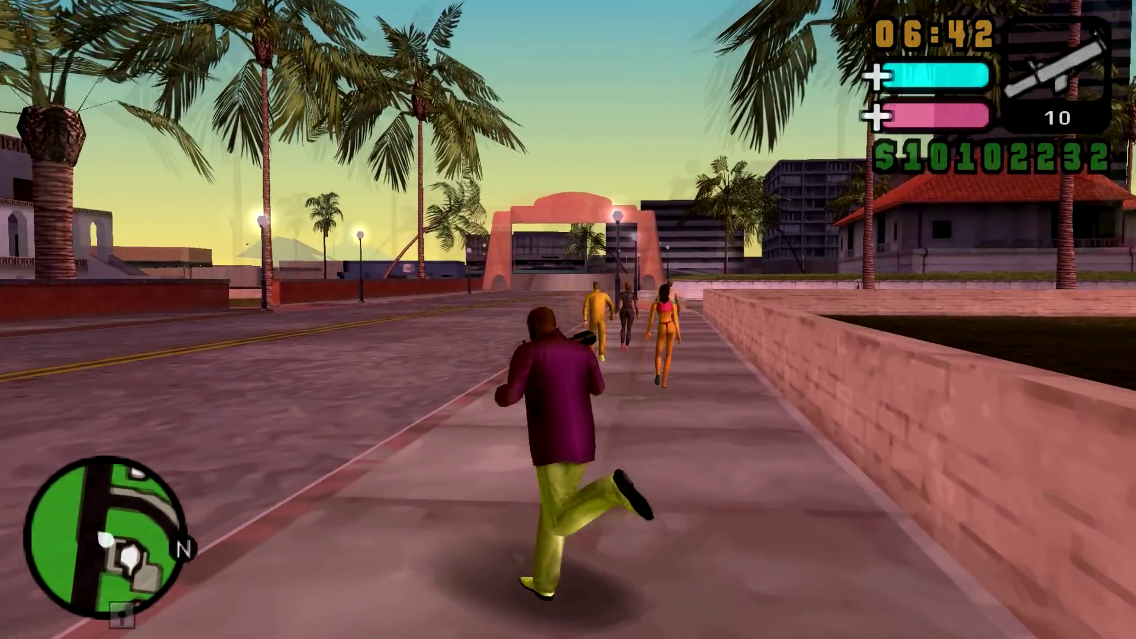
pyautogui.press('w')
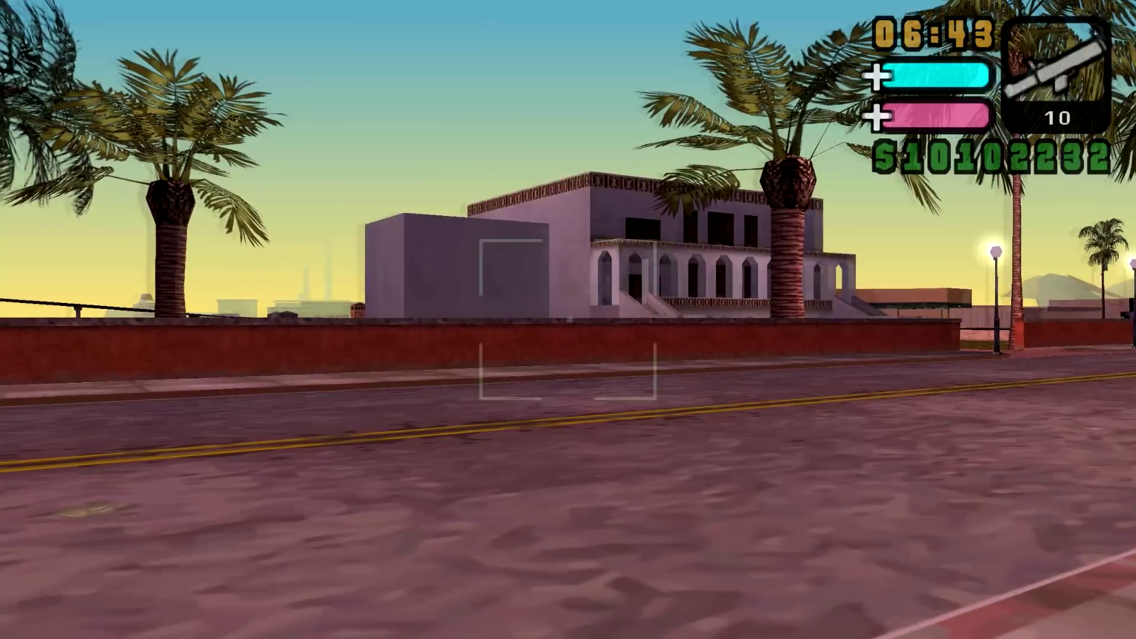
pyautogui.press('j')
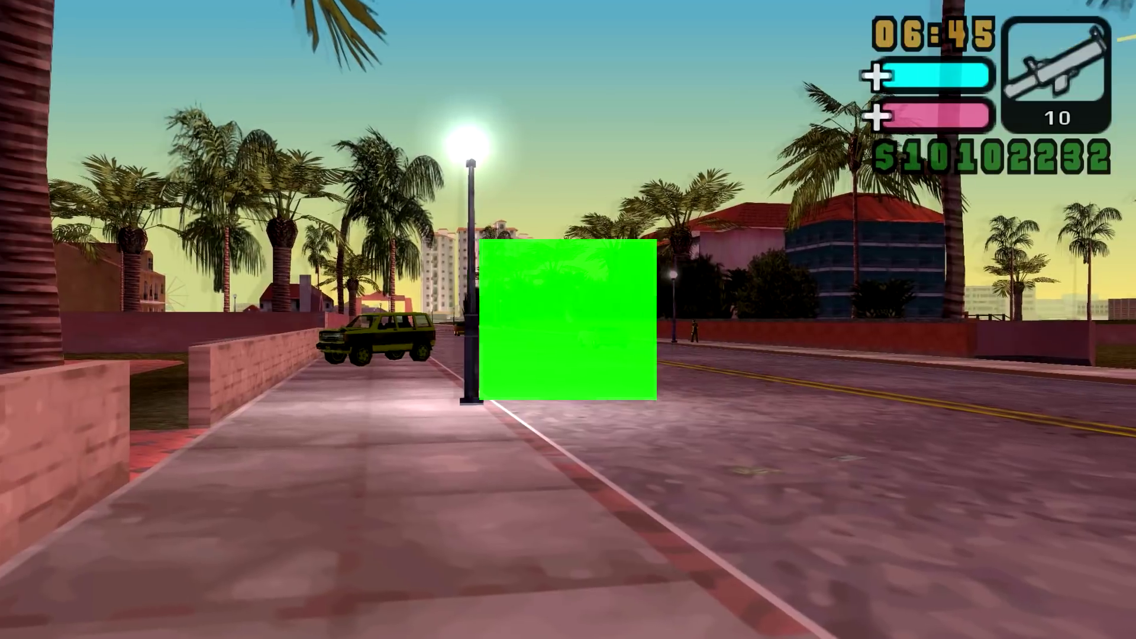
pyautogui.press('j')
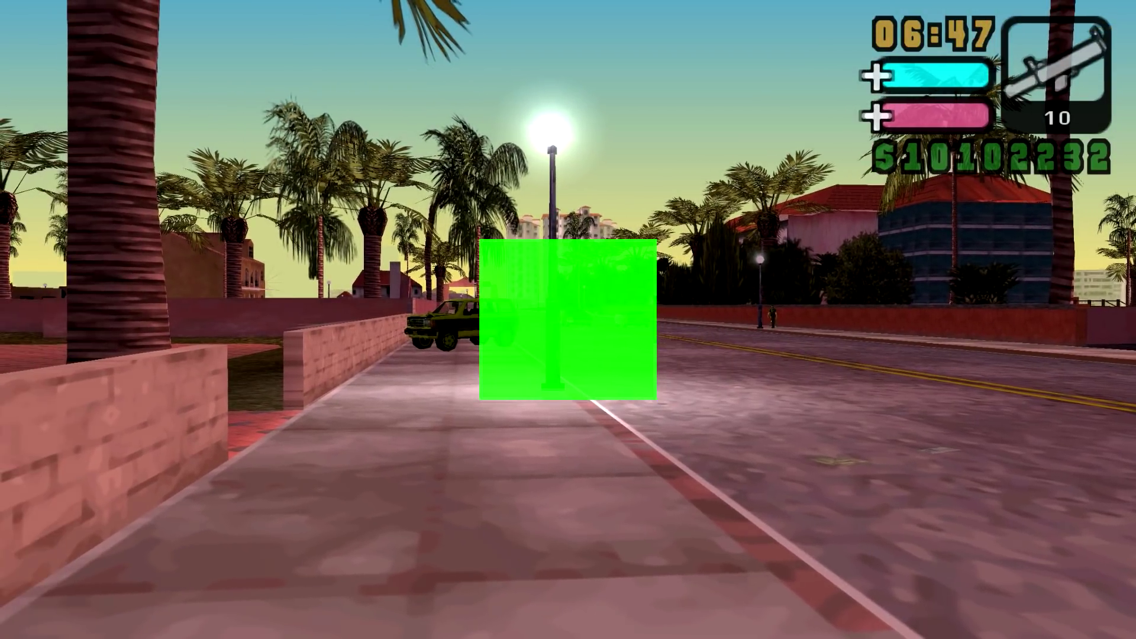
pyautogui.press('l')
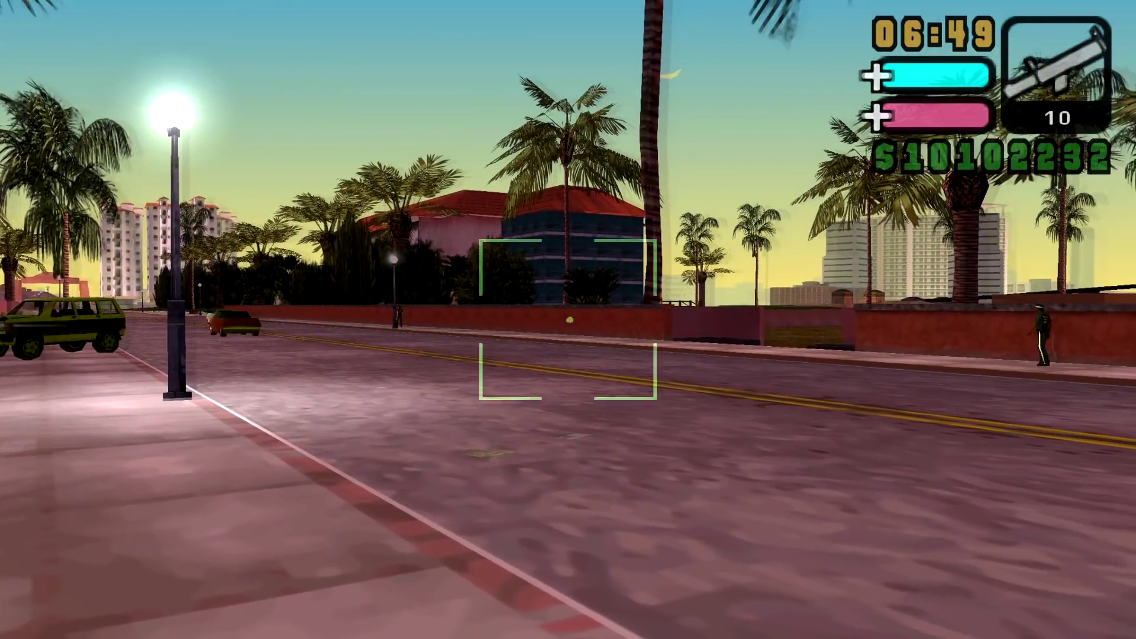
pyautogui.press('j')
pyautogui.press('j')
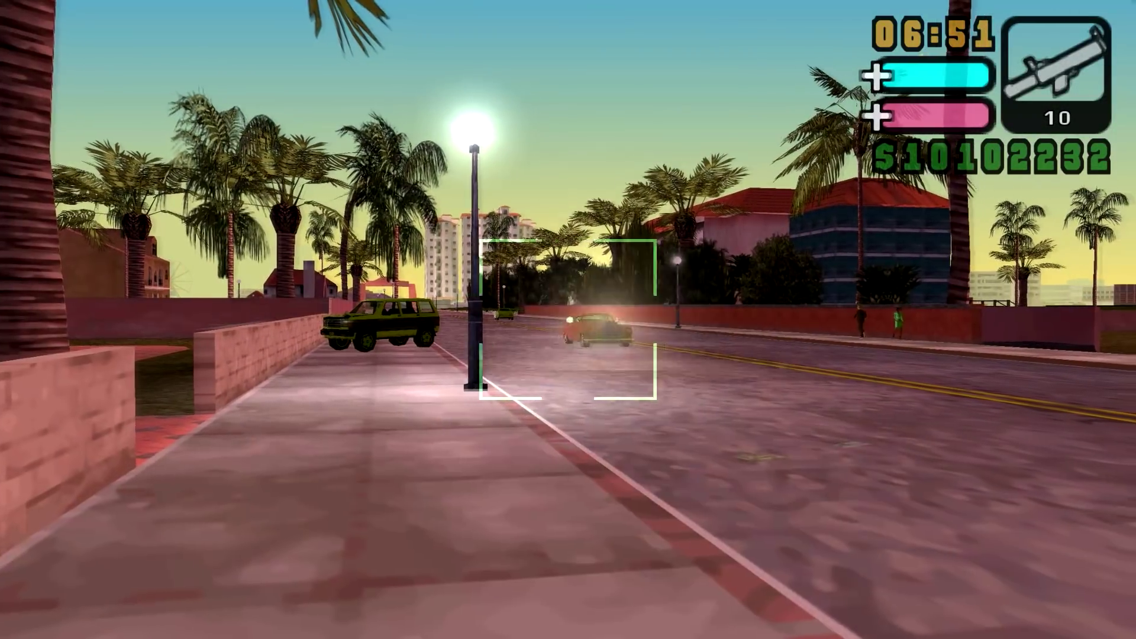
pyautogui.press('j')
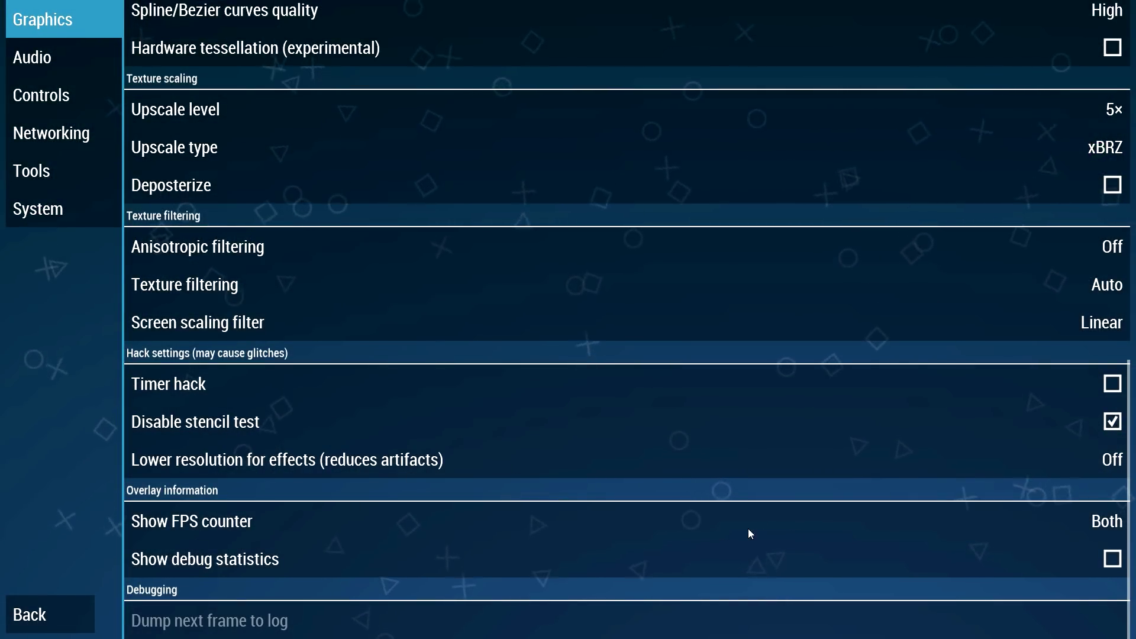
# Try the FPS counter options None, Both and FPS in turn, and set it back to Both.
pyautogui.click(1094, 530)
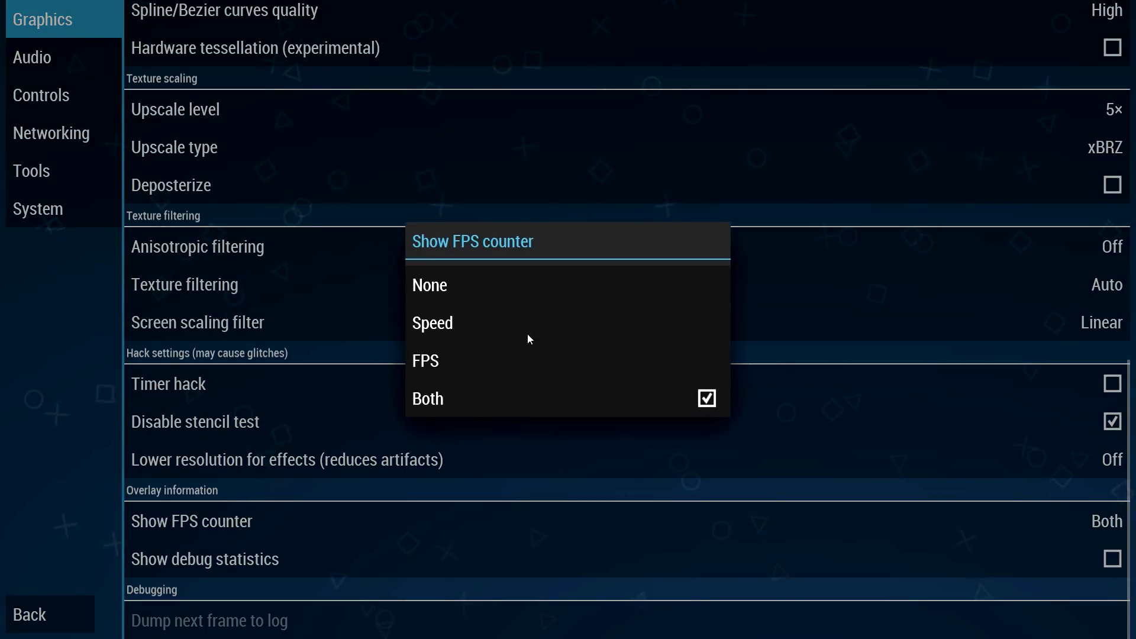
pyautogui.click(482, 284)
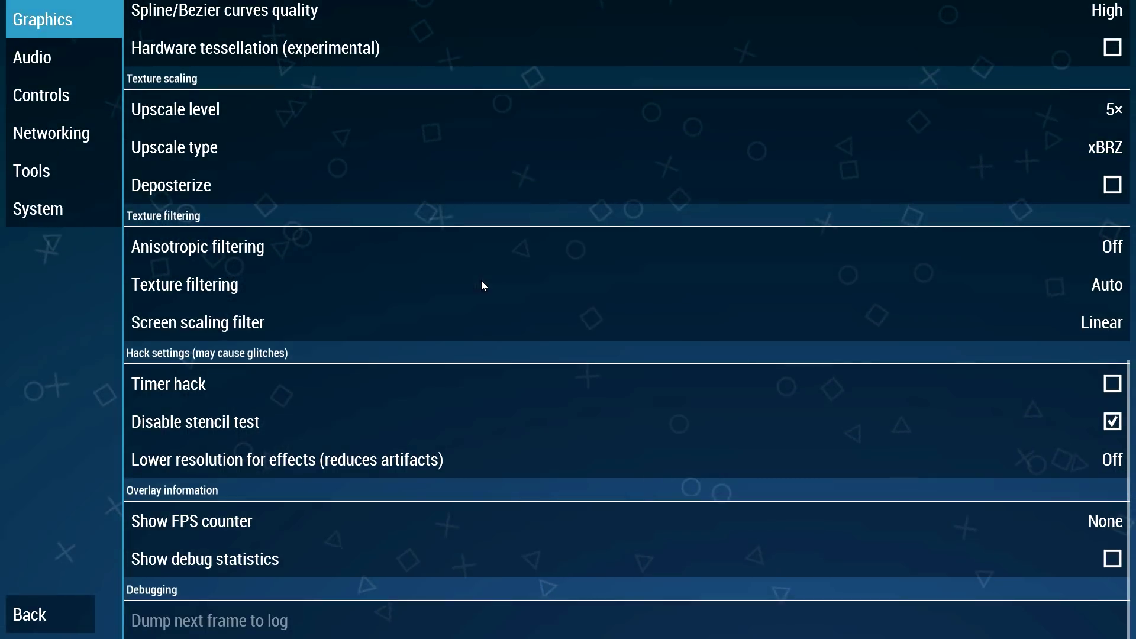
pyautogui.click(1095, 520)
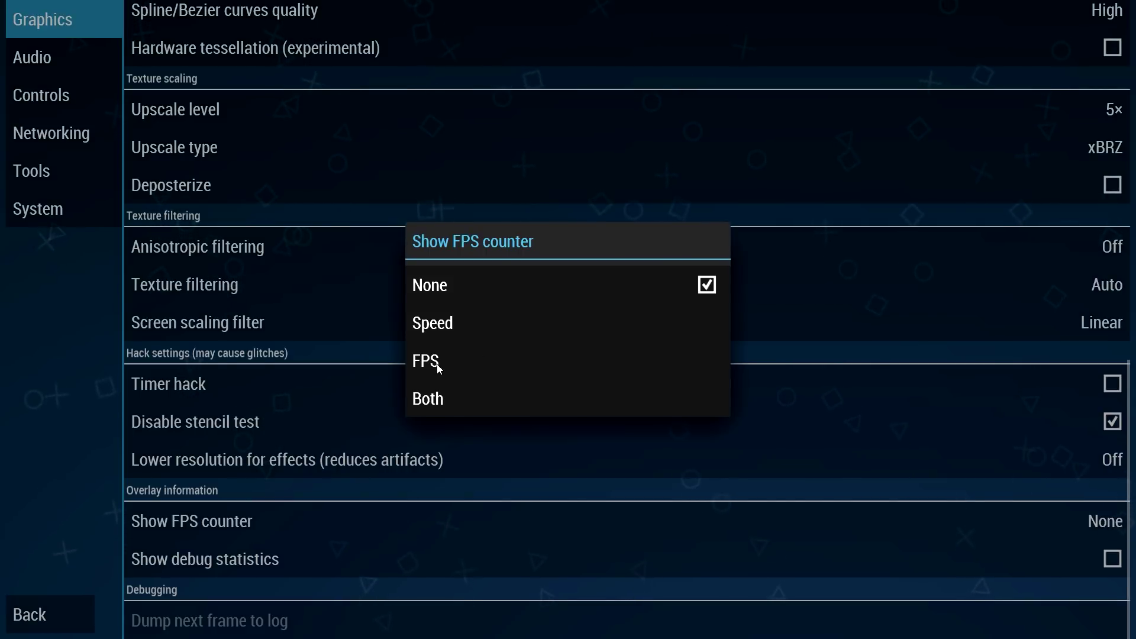
pyautogui.click(447, 401)
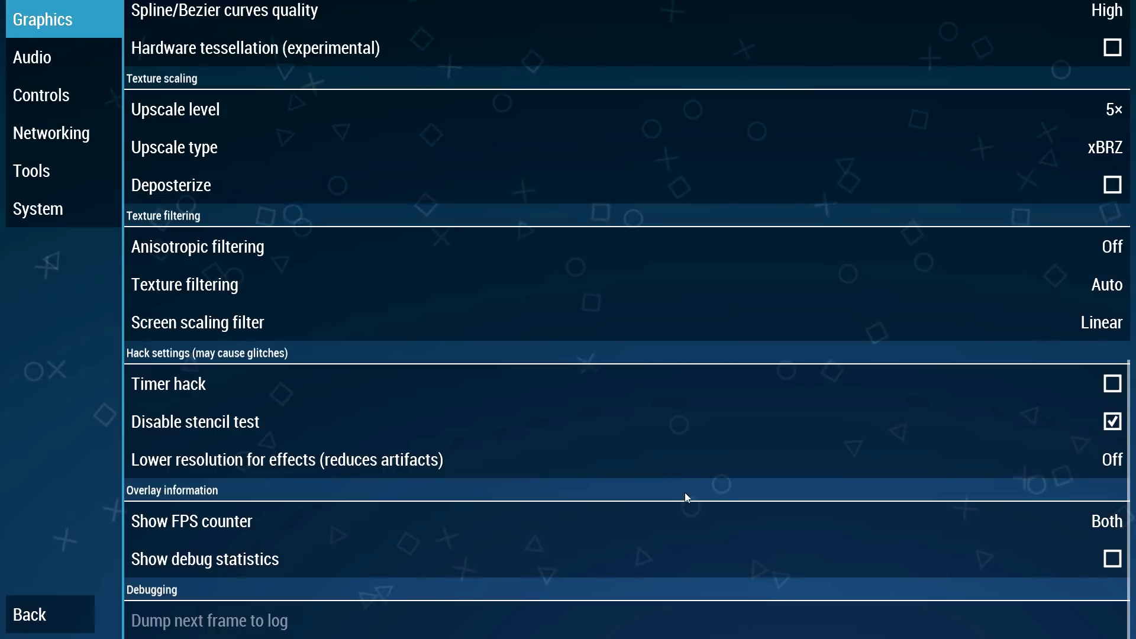
pyautogui.click(1104, 525)
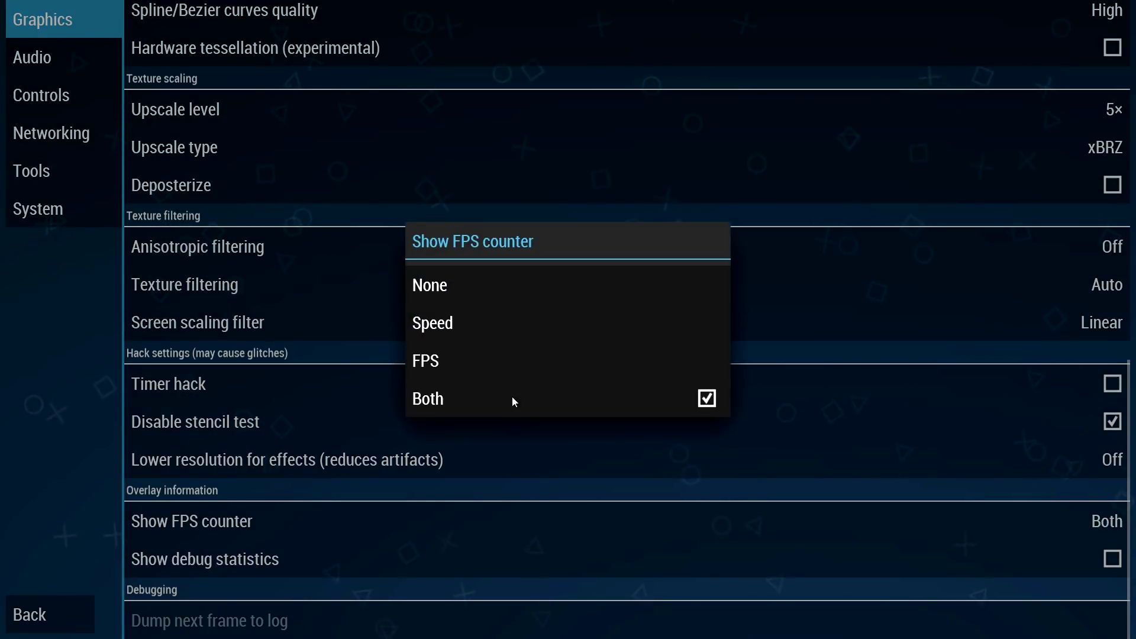
pyautogui.click(459, 357)
pyautogui.click(1110, 523)
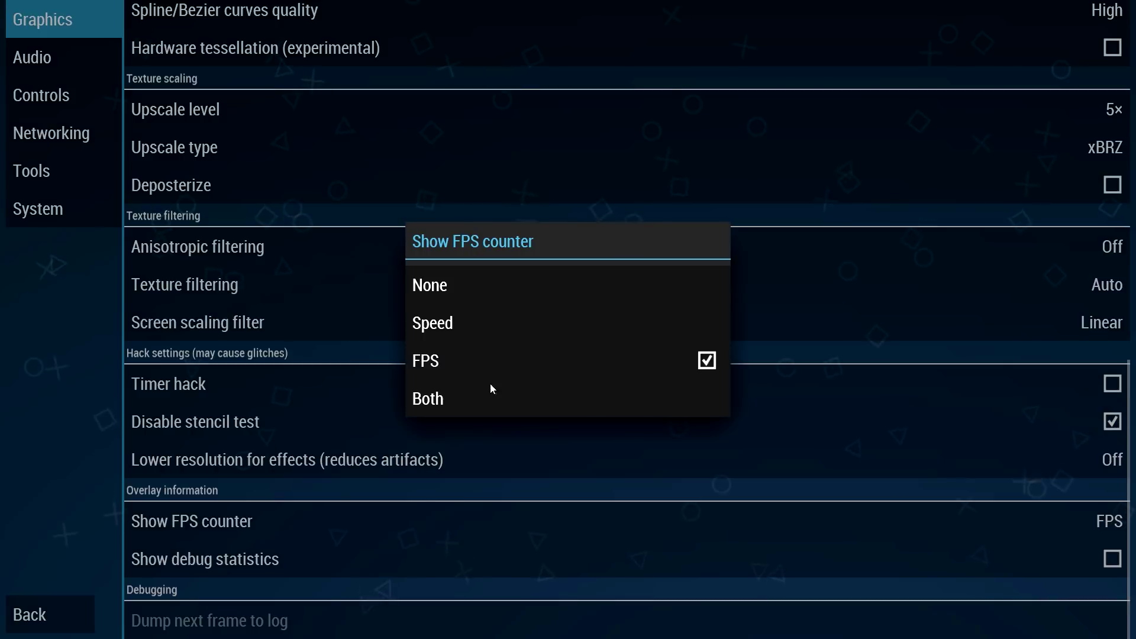
pyautogui.click(467, 405)
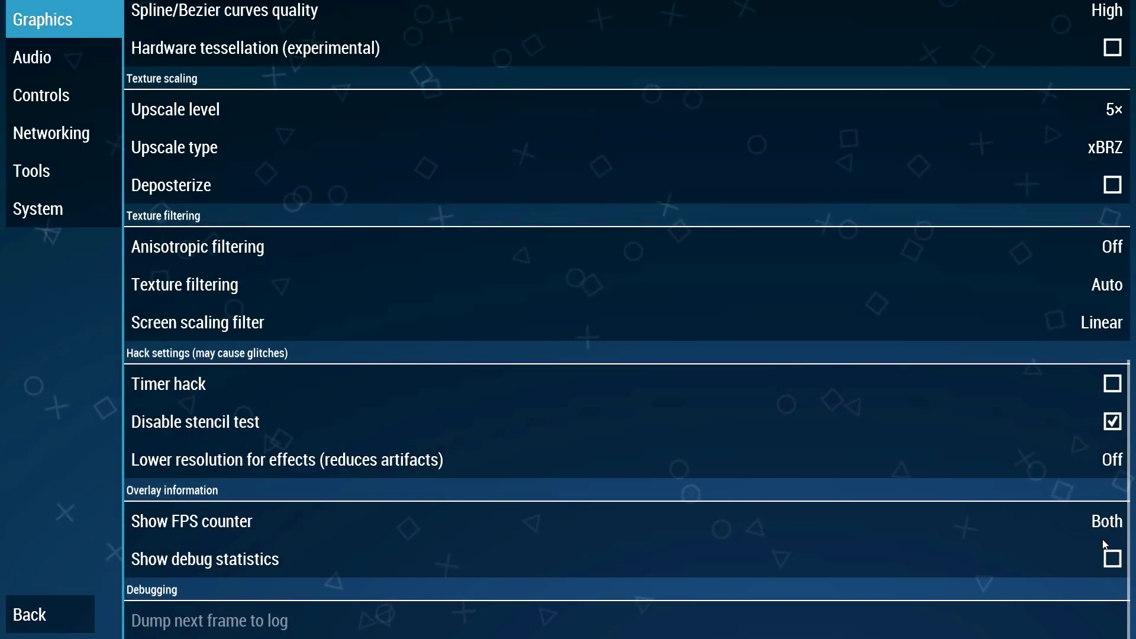
# Set the FPS counter to None and look over the full list of graphics settings.
pyautogui.click(1100, 523)
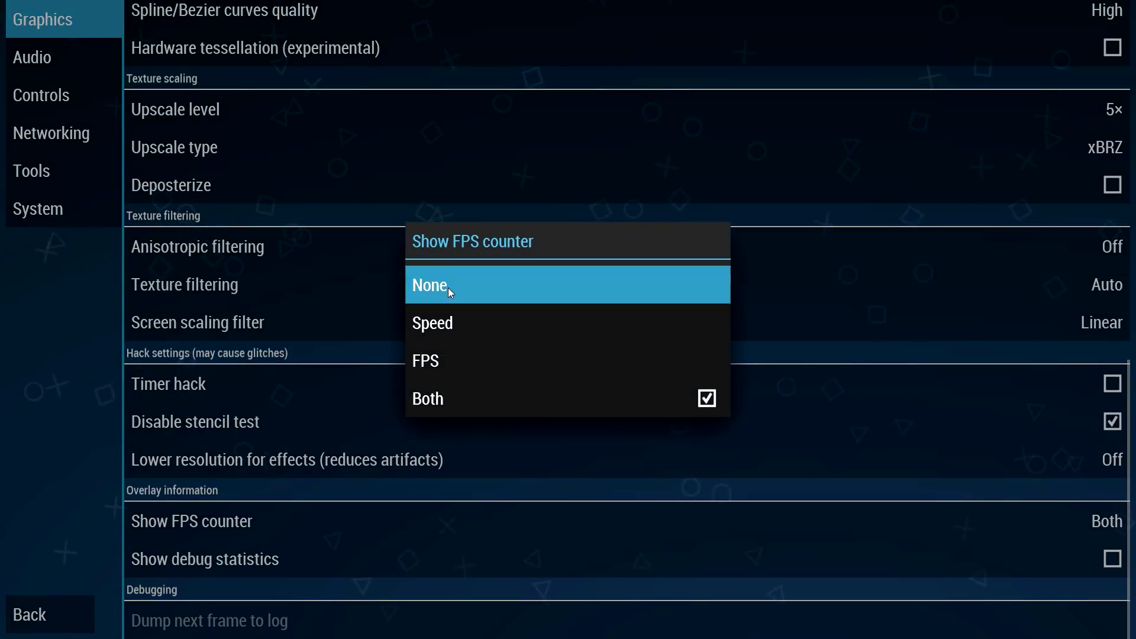
pyautogui.click(448, 288)
pyautogui.click(821, 521)
pyautogui.click(521, 299)
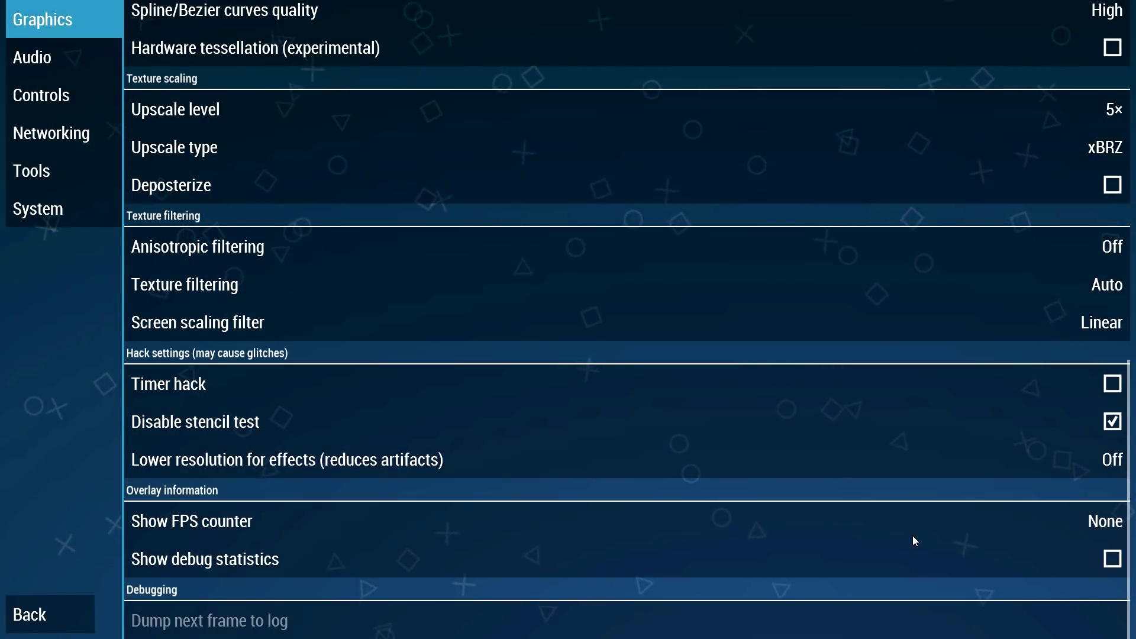
pyautogui.scroll(10, 705, 485)
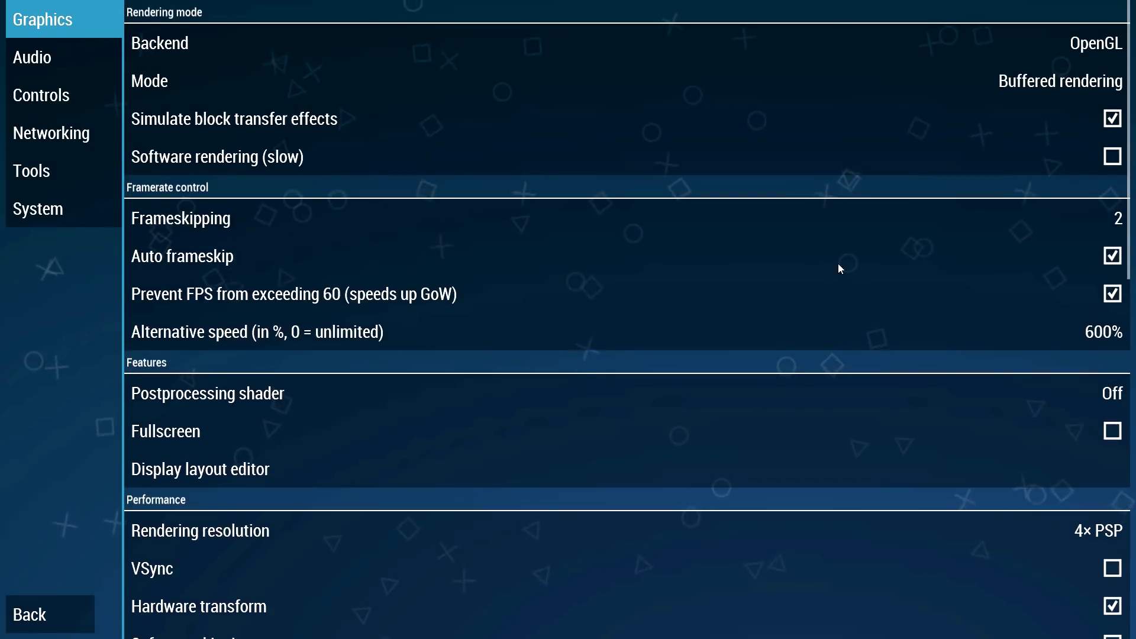
pyautogui.scroll(-10, 710, 347)
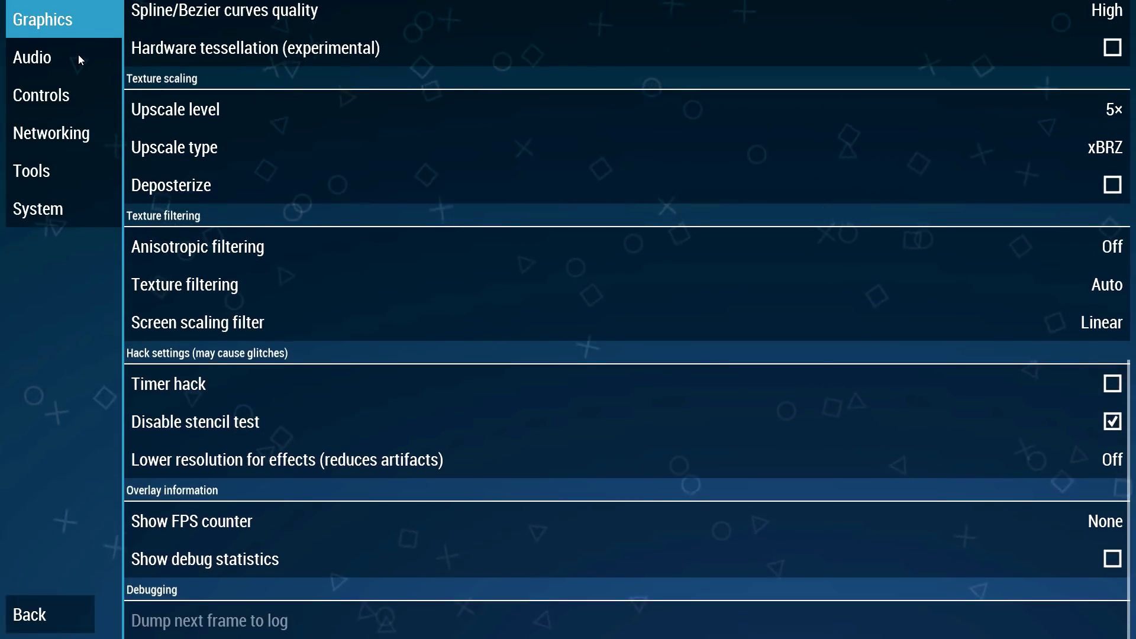
# Check the audio latency options in the audio settings, and switch Enable sound off and back on.
pyautogui.click(79, 55)
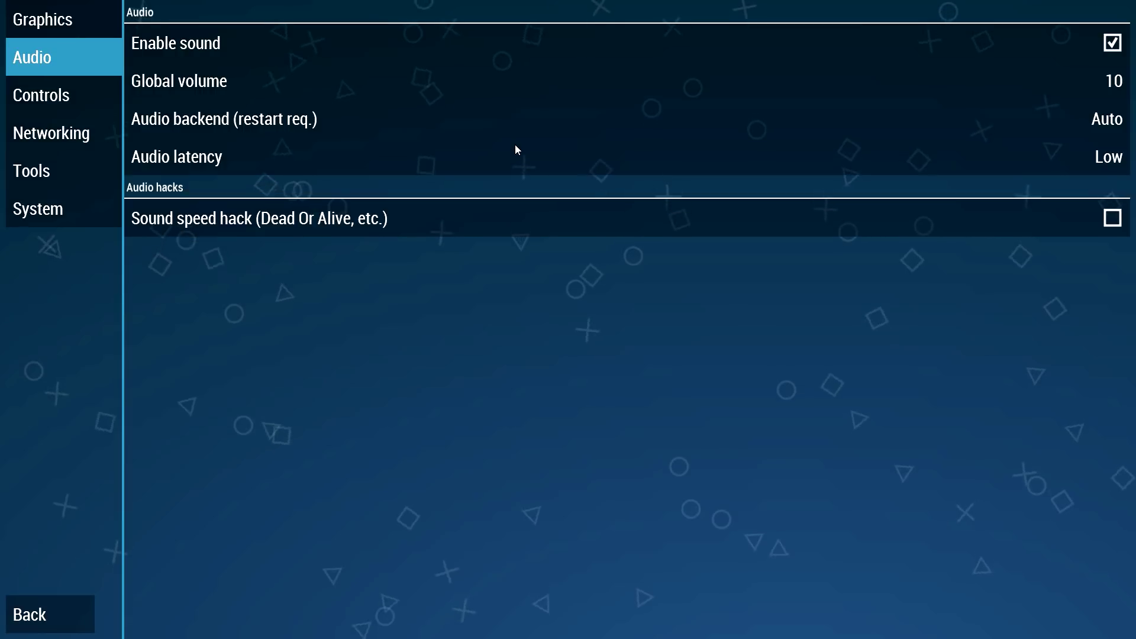
pyautogui.click(346, 160)
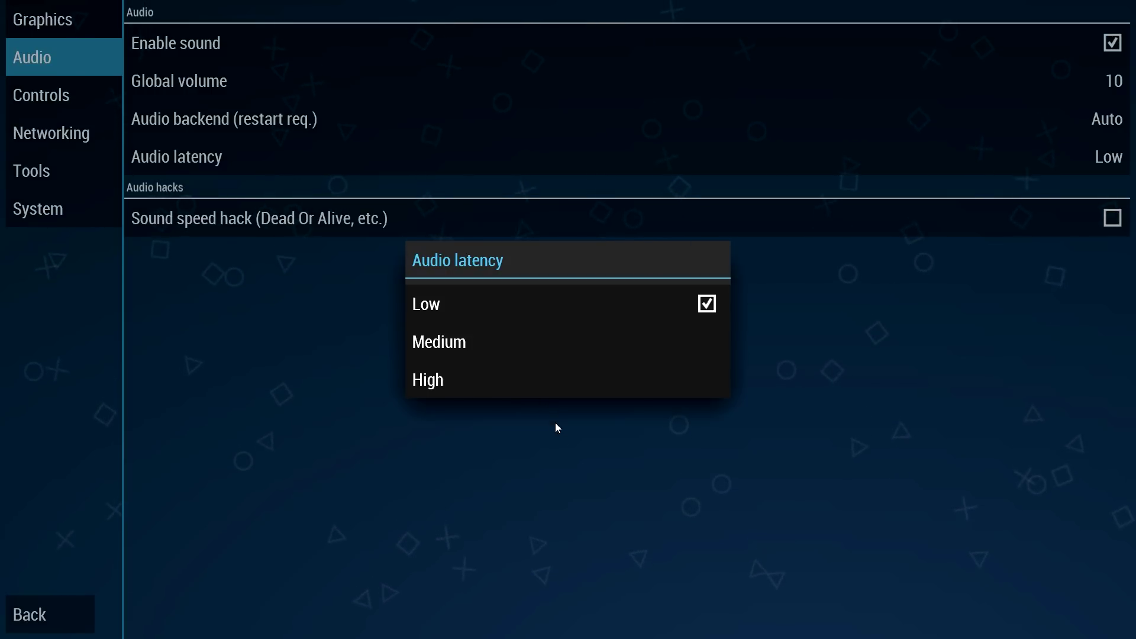
pyautogui.click(665, 501)
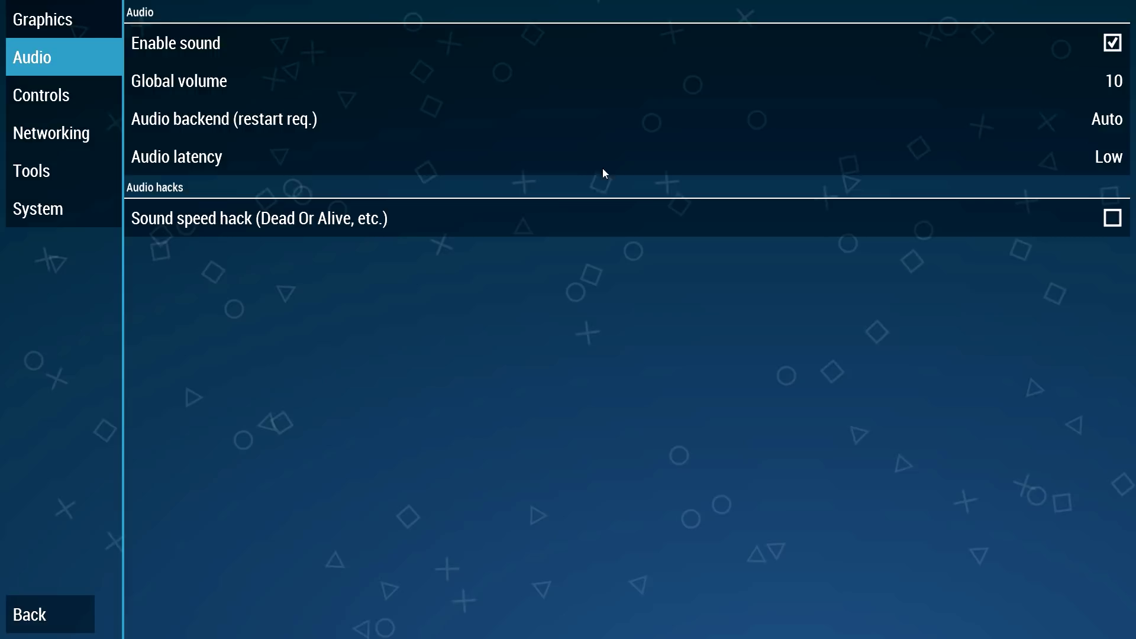
pyautogui.click(1111, 45)
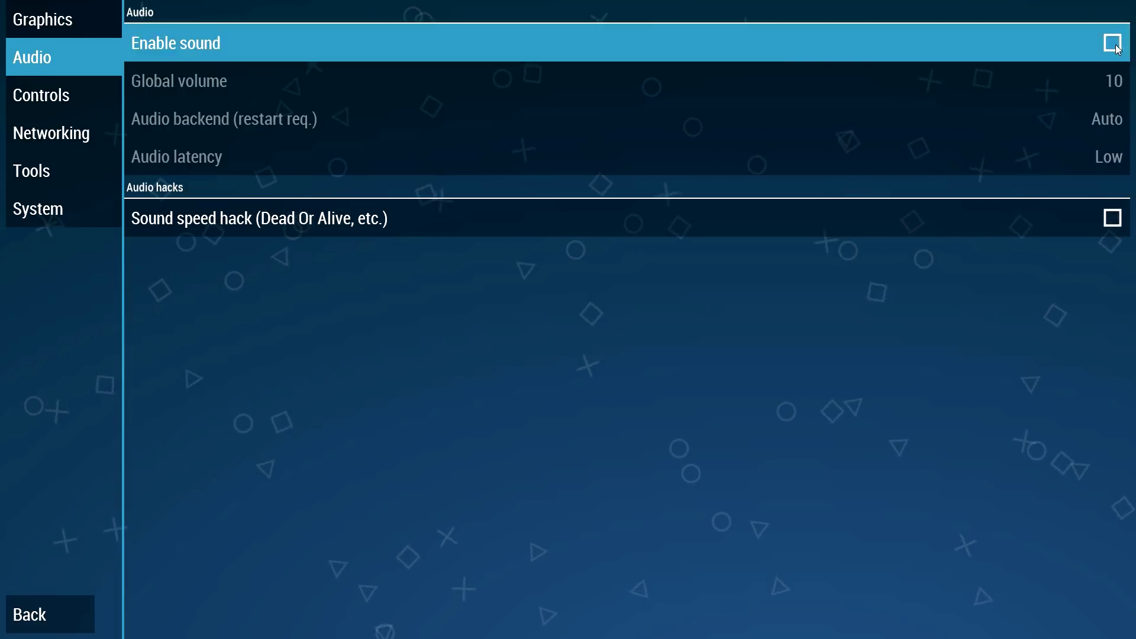
pyautogui.click(1111, 47)
# Review the keyboard and gamepad bindings for all PSP buttons in the control mapping, including analog and emulator functions.
pyautogui.click(50, 95)
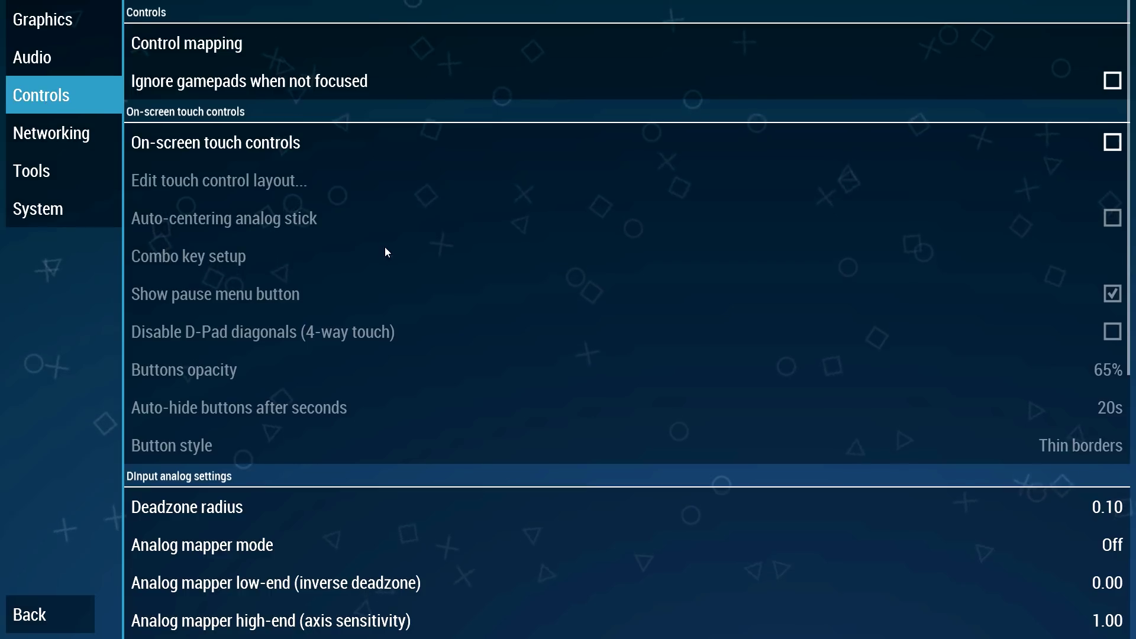
pyautogui.click(228, 45)
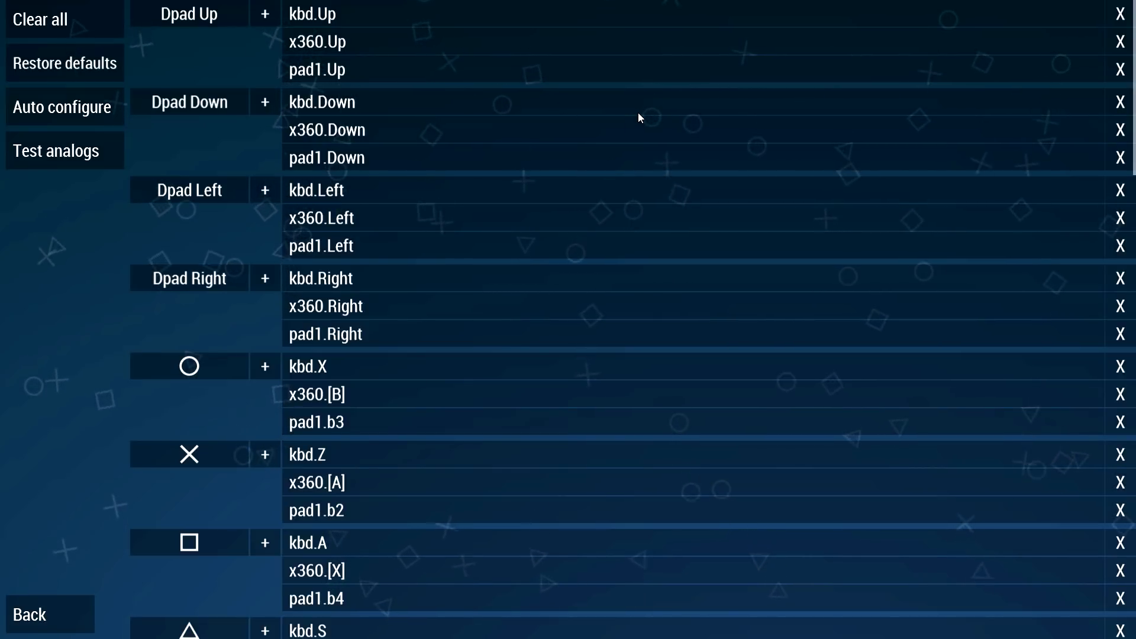
pyautogui.scroll(-3, 617, 113)
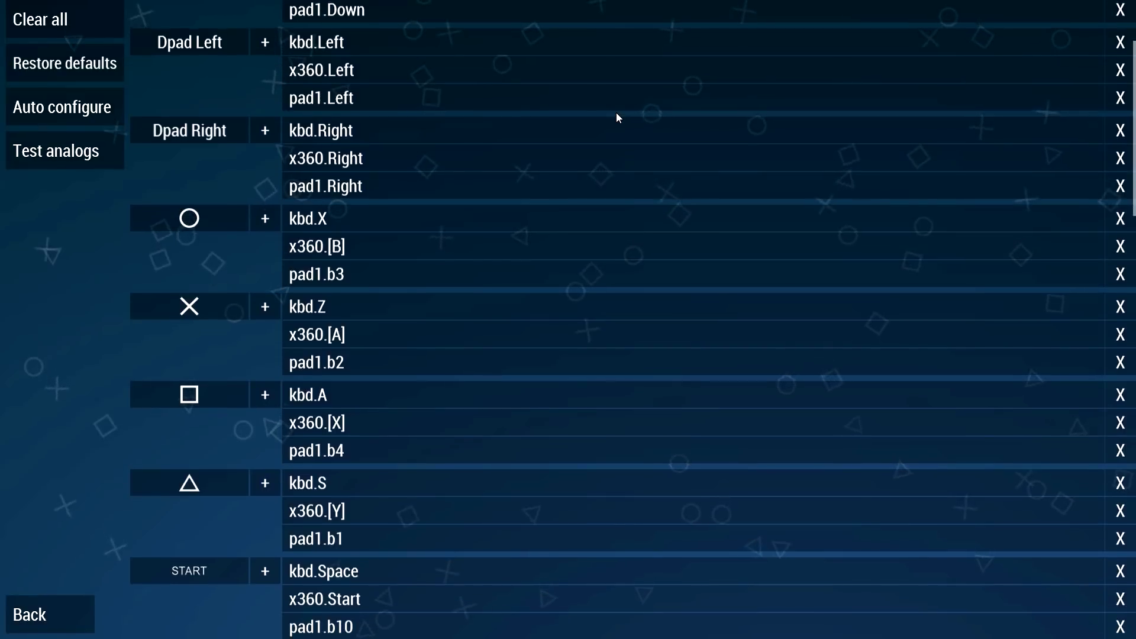
pyautogui.scroll(-6, 616, 113)
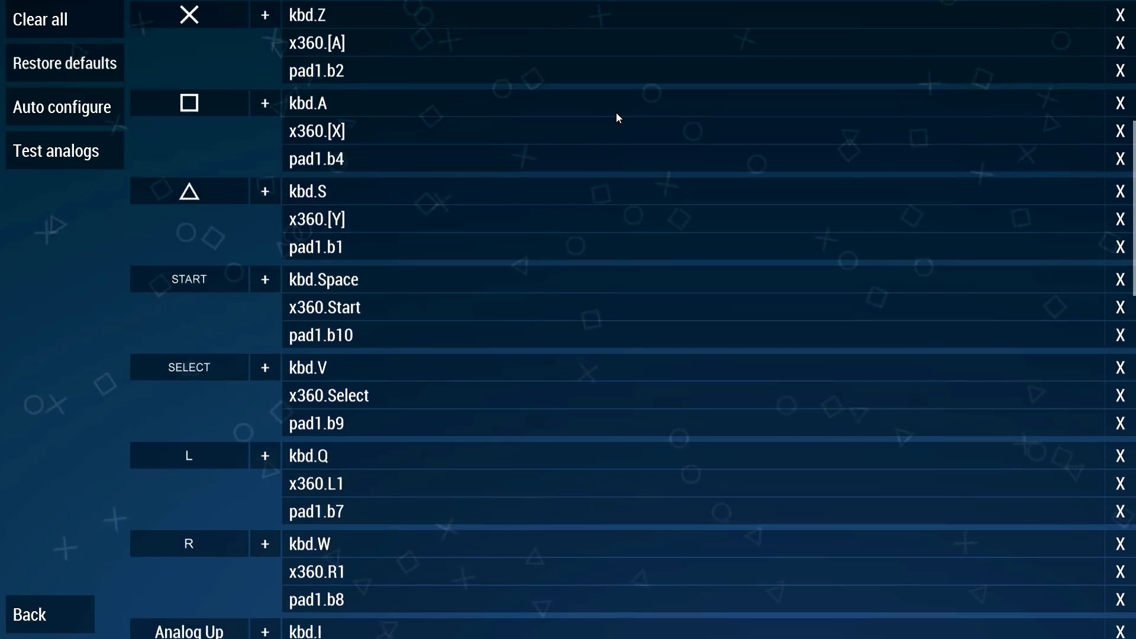
pyautogui.scroll(-3, 616, 114)
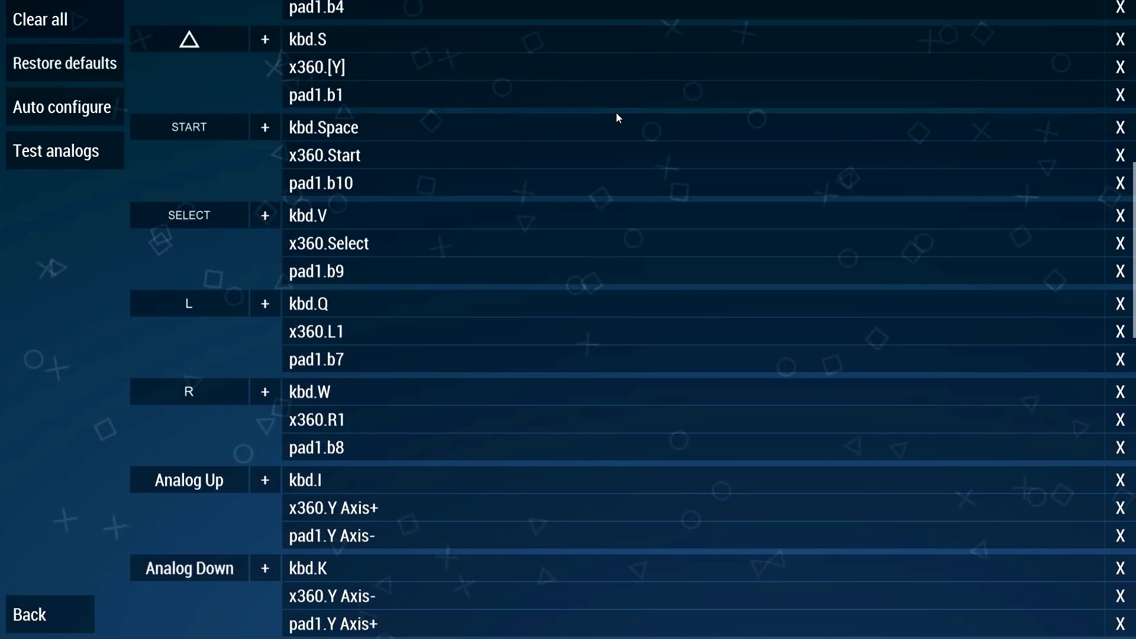
pyautogui.scroll(-3, 616, 112)
pyautogui.scroll(-3, 617, 113)
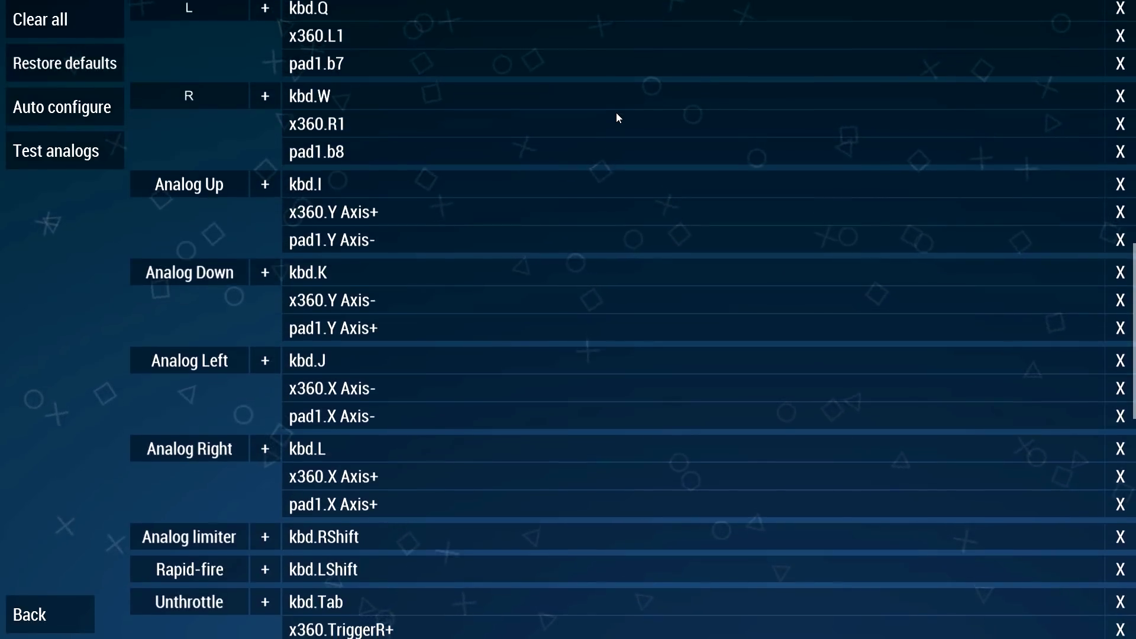
pyautogui.scroll(-15, 616, 113)
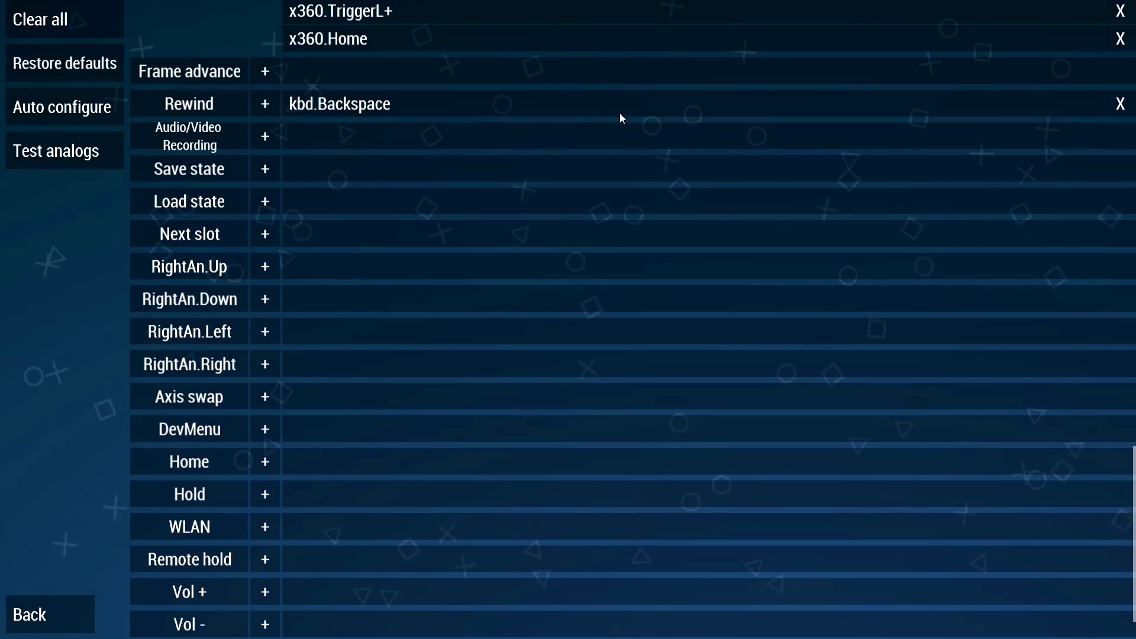
pyautogui.scroll(10, 619, 113)
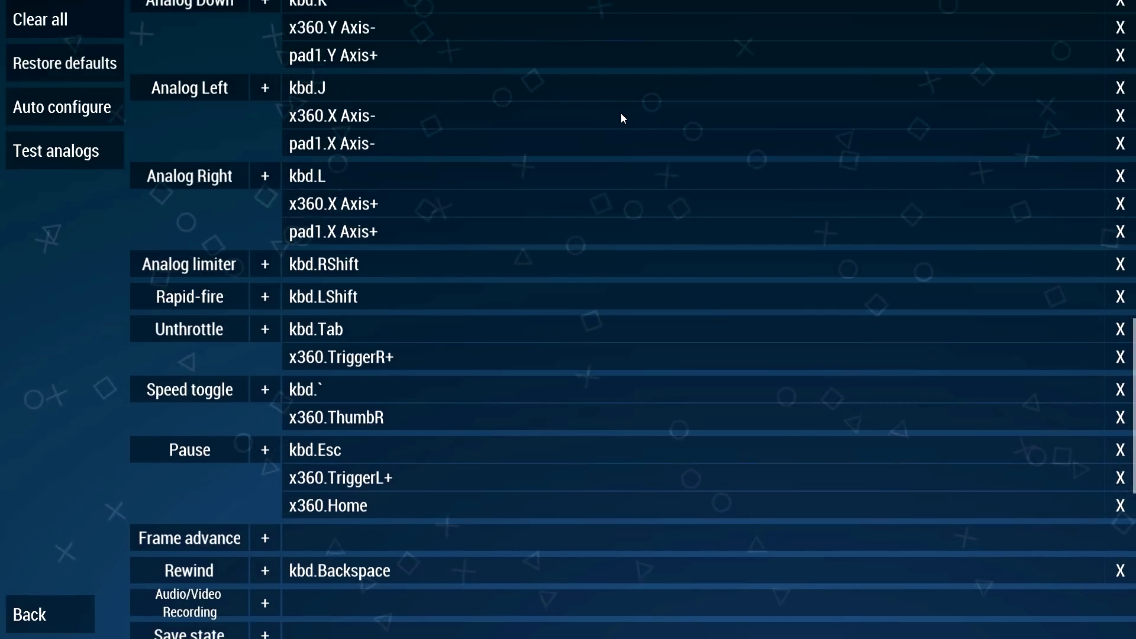
pyautogui.press('Escape')
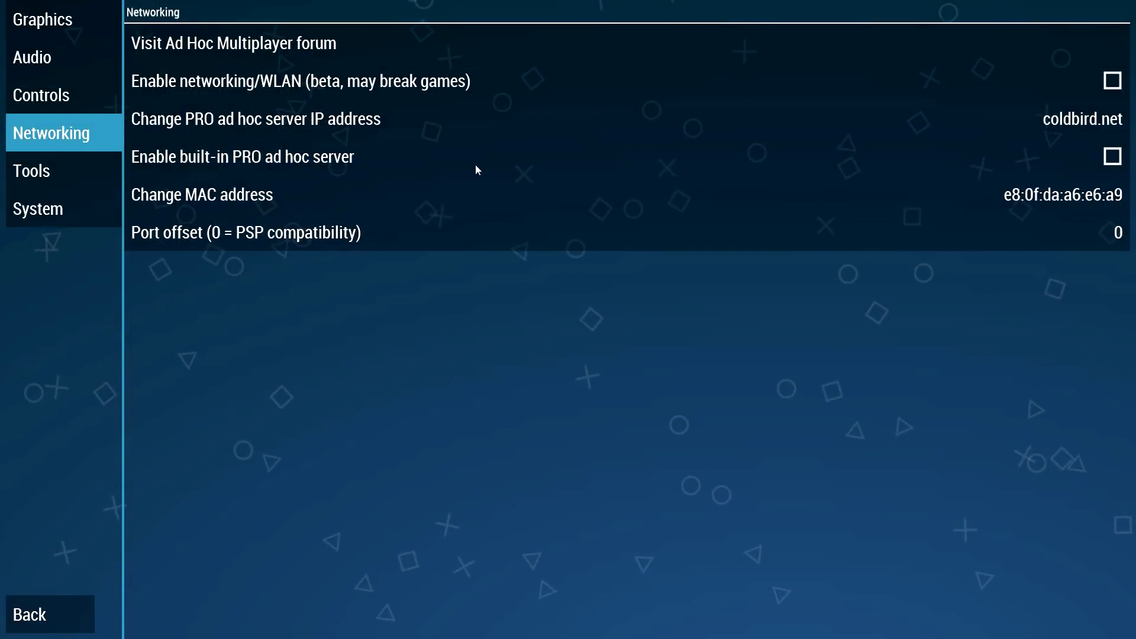
# Look over the tools and the full list of system settings, including the available I/O timing methods.
pyautogui.click(70, 172)
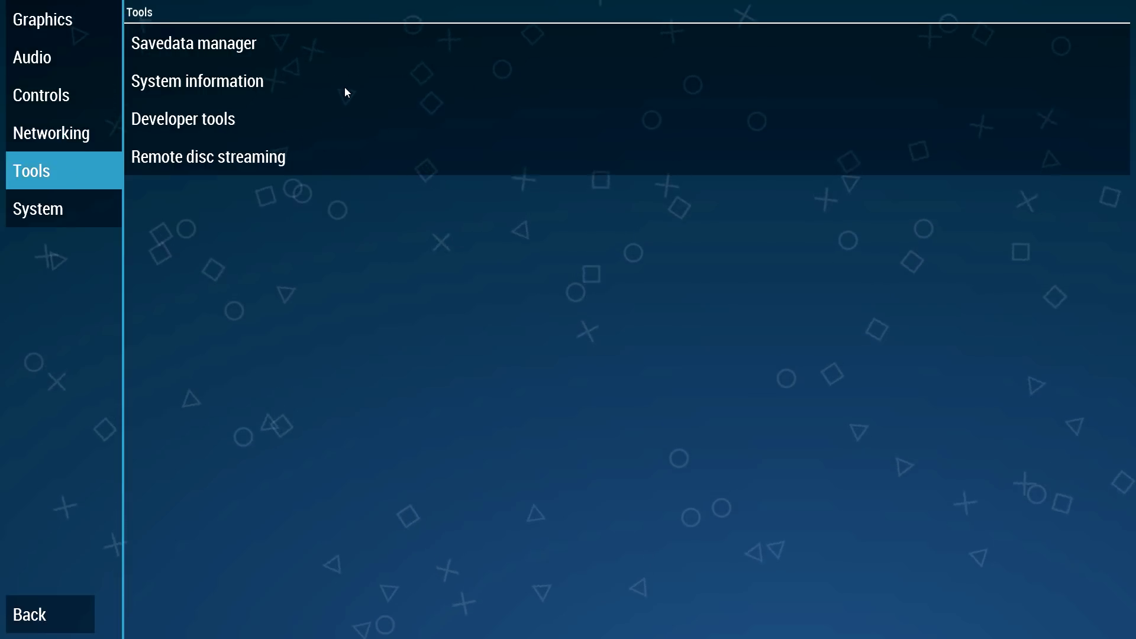
pyautogui.press('Down')
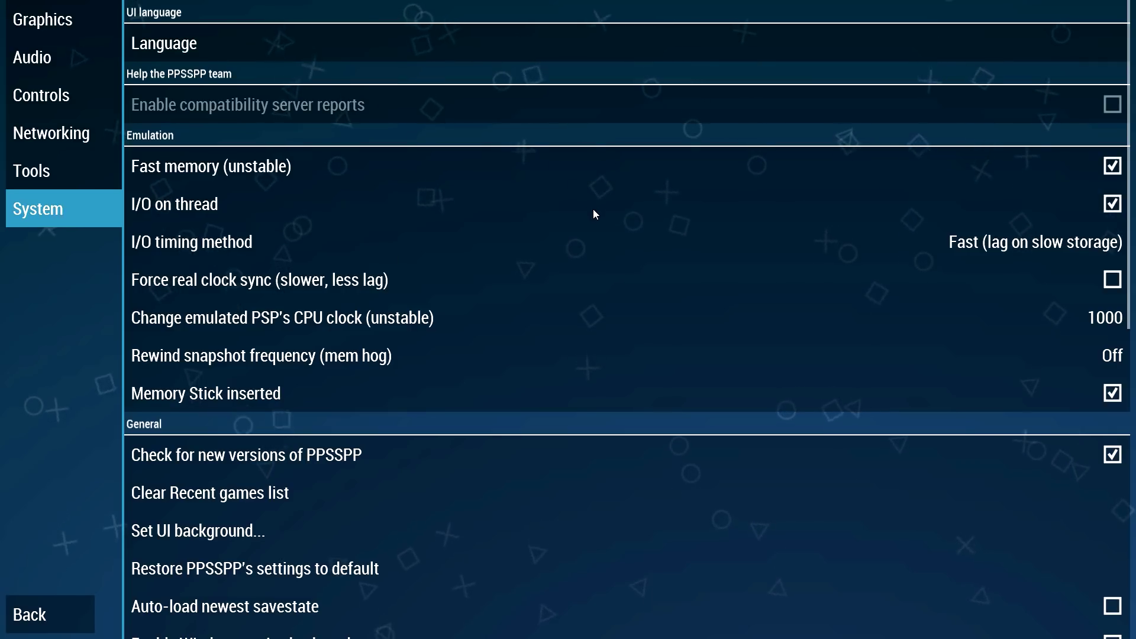
pyautogui.click(964, 247)
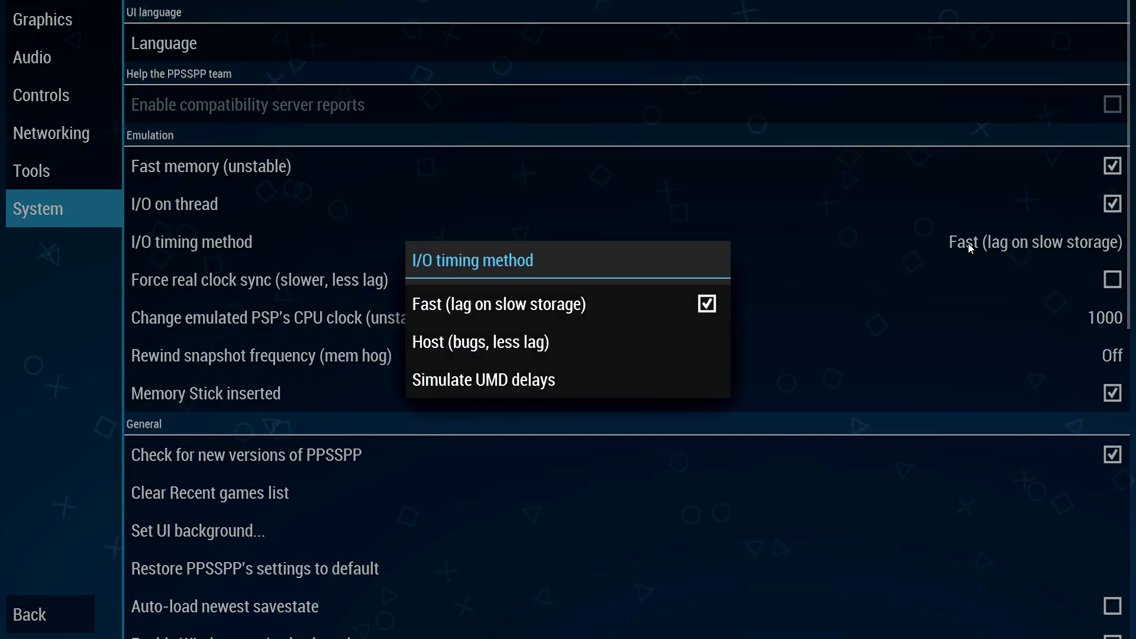
pyautogui.click(1064, 242)
pyautogui.scroll(-5, 787, 275)
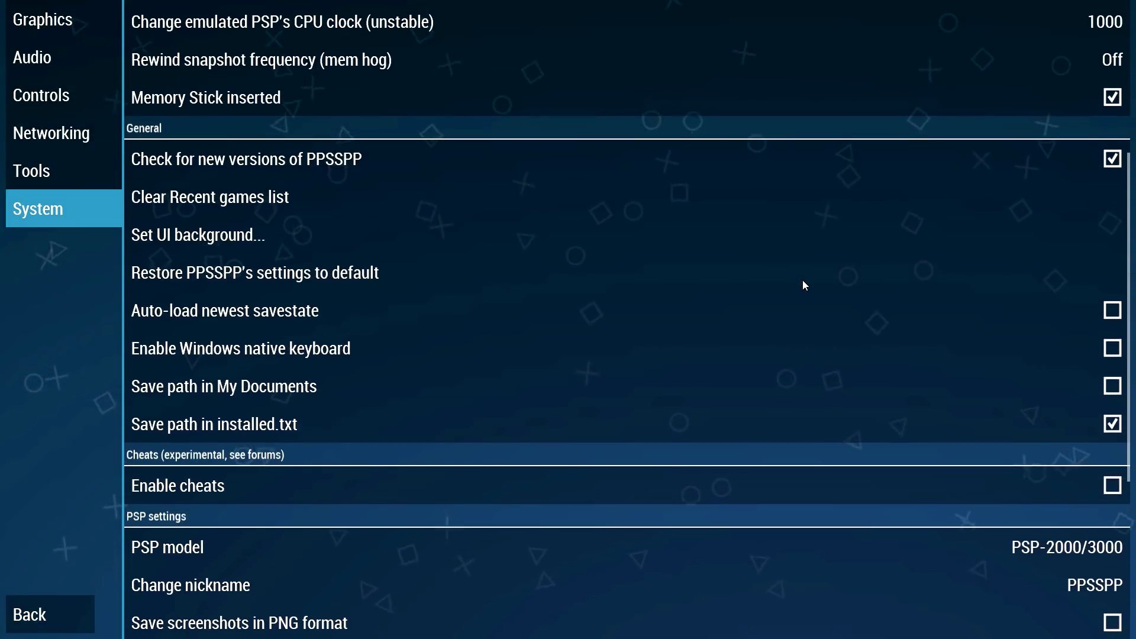
pyautogui.scroll(-5, 804, 281)
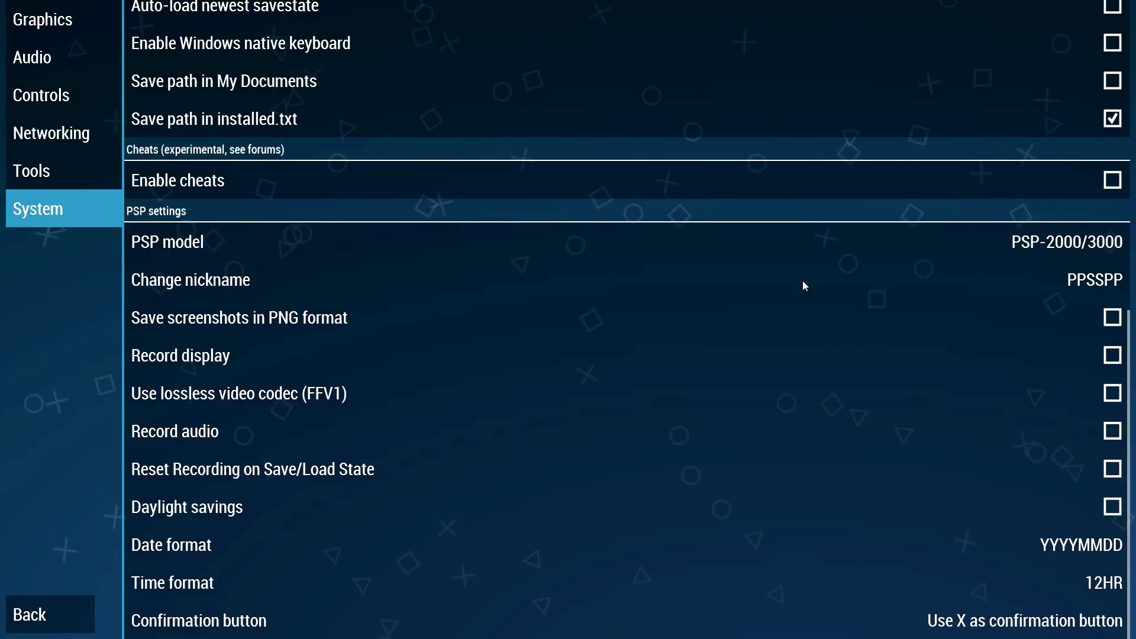
pyautogui.scroll(10, 847, 276)
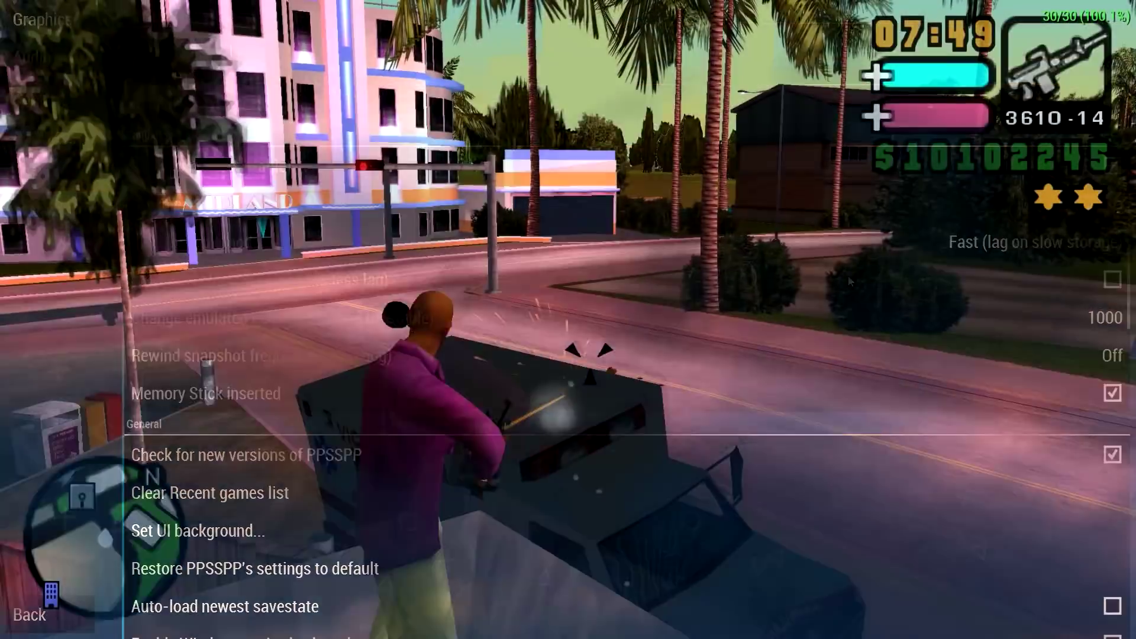